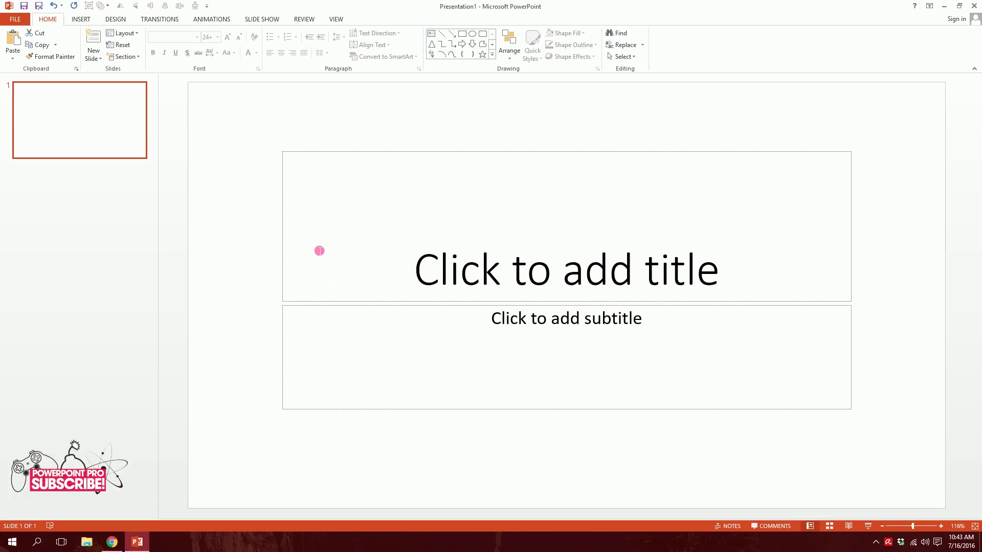
- Delete both title-slide placeholders and insert the squirrel-at-the-canyon photo
mouse_move(237, 129)
left_mouse_down()
mouse_move(785, 423)
mouse_move(871, 458)
left_mouse_up()
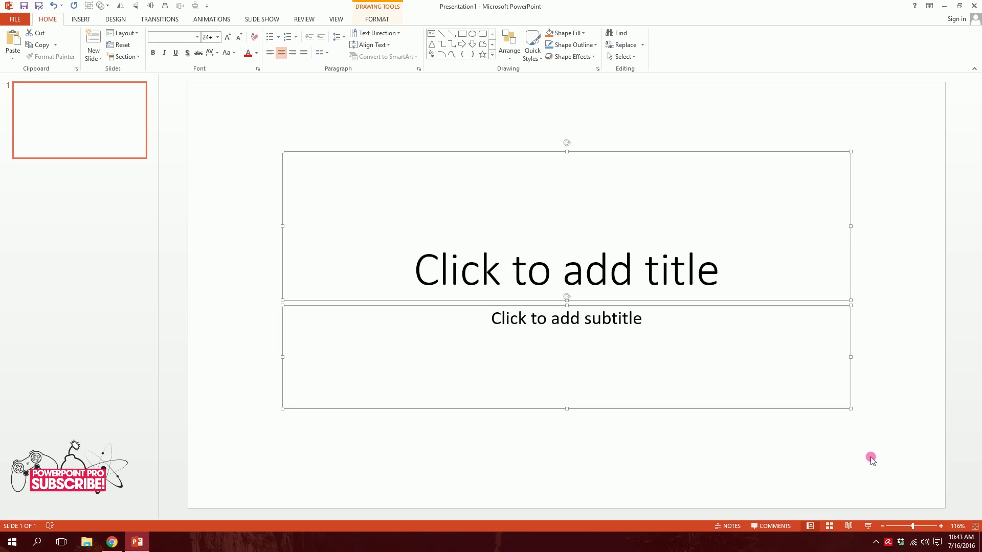
key("Delete")
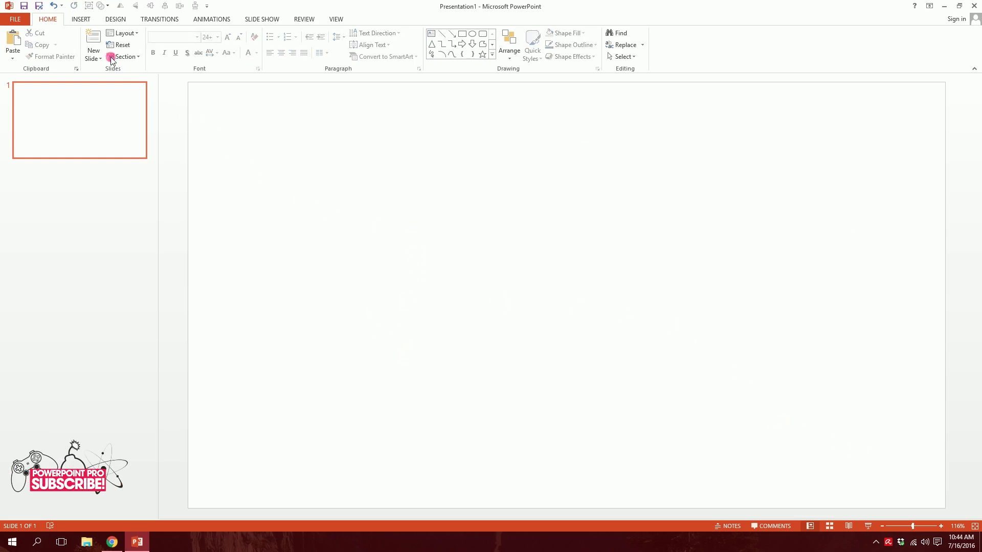
left_click(81, 19)
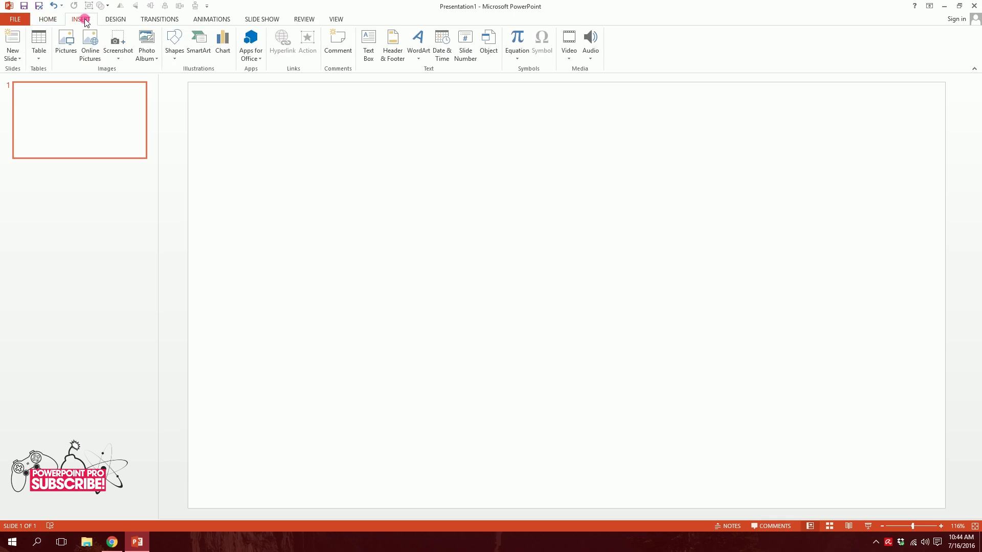
left_click(72, 42)
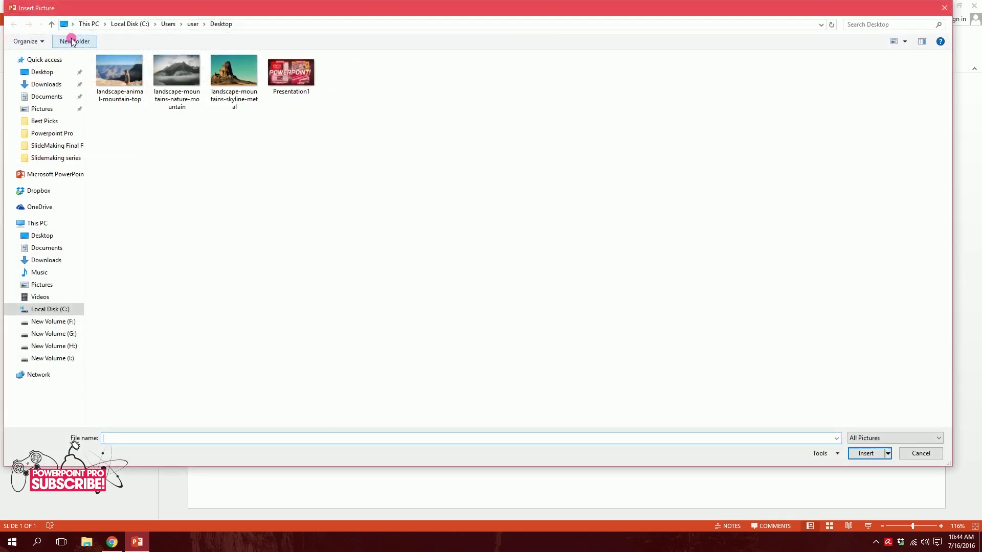
double_click(114, 77)
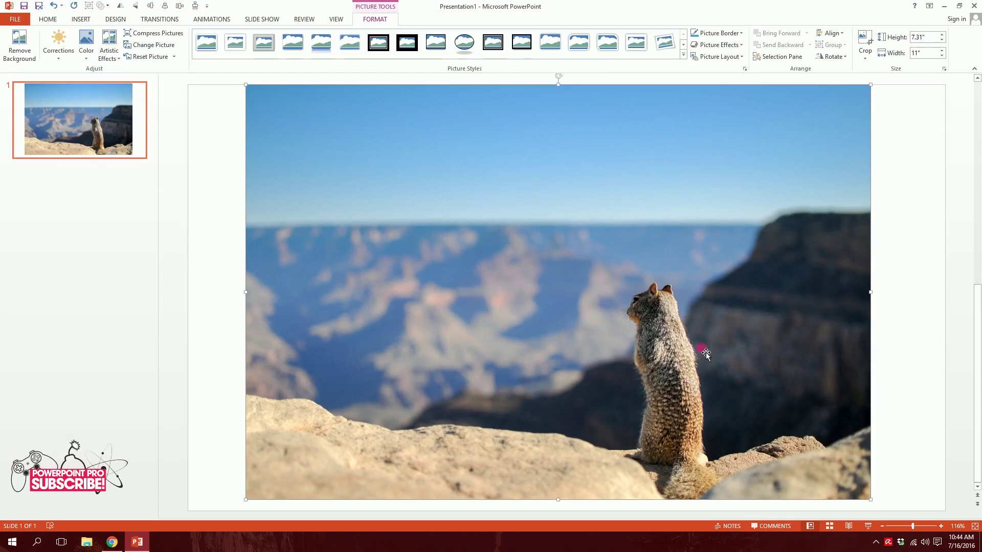
- Stretch the photo to cover the whole slide, 7.5" by 13.33"
left_click_drag(706, 352, 696, 333)
left_click_drag(813, 292, 946, 290)
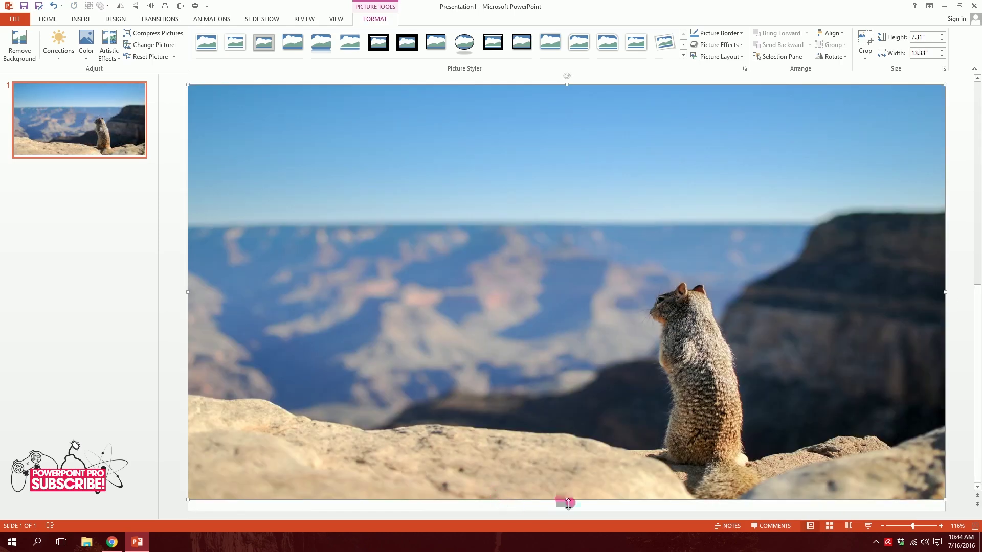
left_click_drag(565, 502, 567, 509)
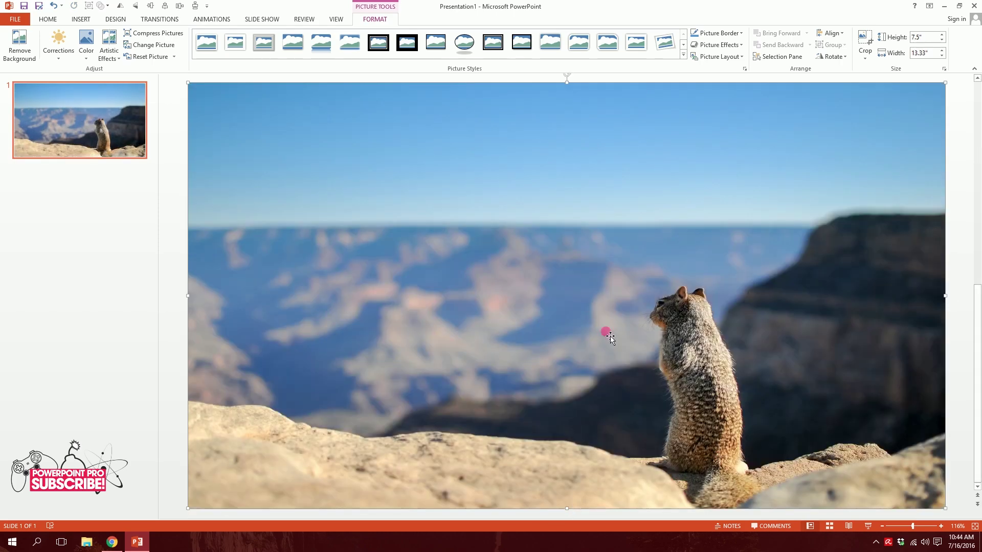
left_click(169, 226)
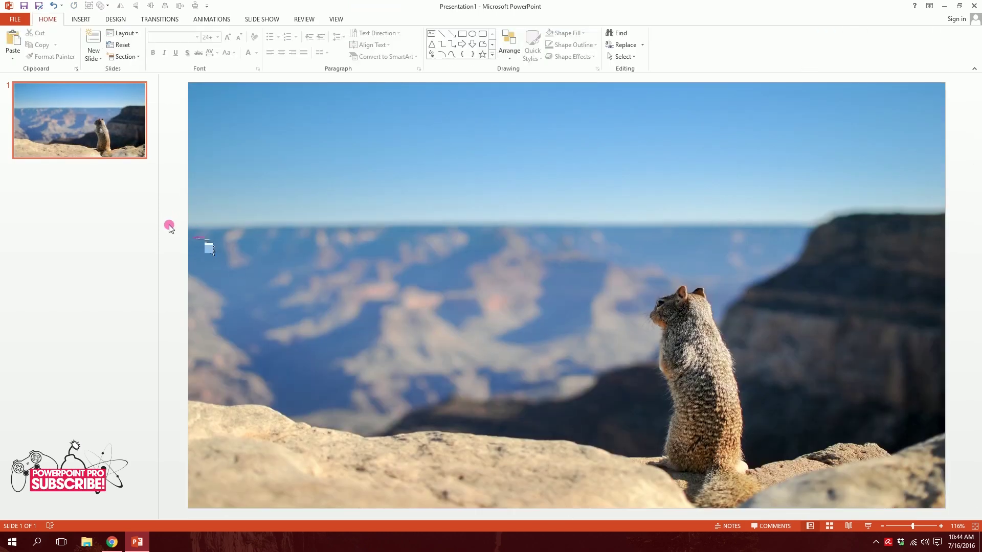
- Add a blank slide 2 with a WordArt text box reading EXPLORE
left_click(93, 55)
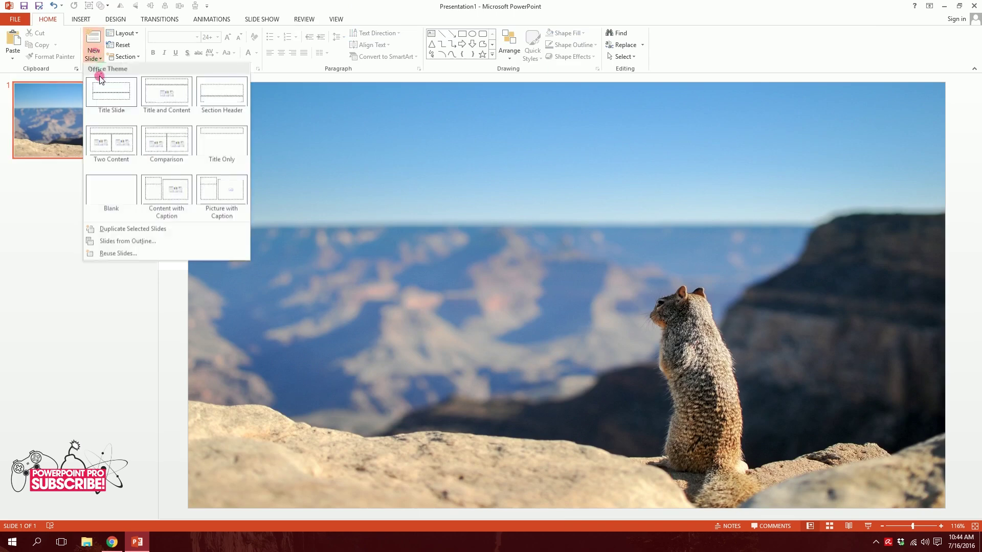
left_click(115, 191)
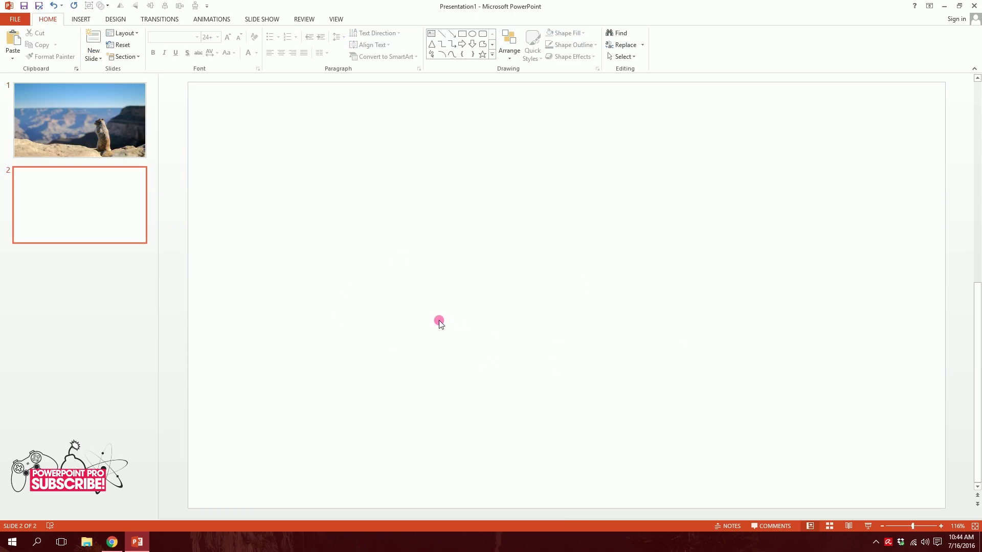
left_click(91, 20)
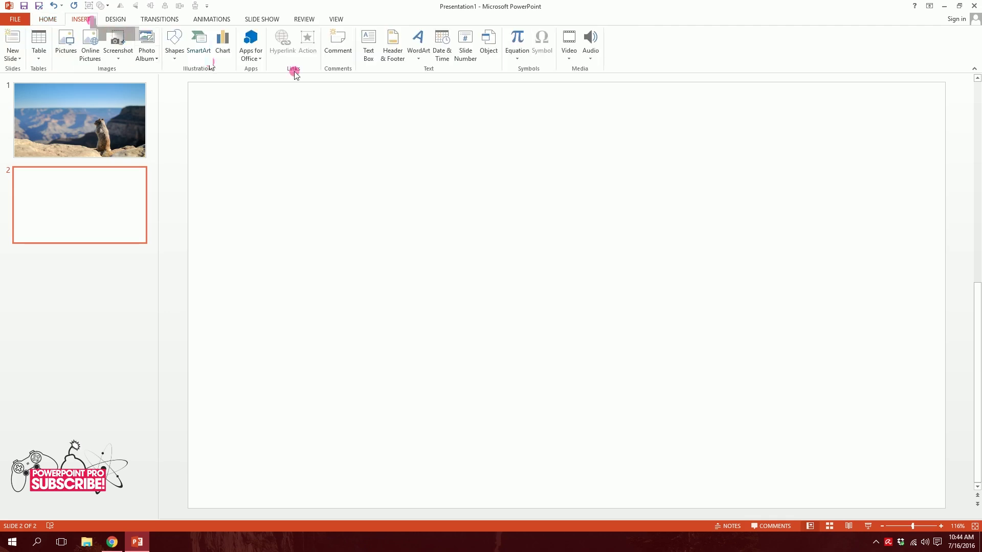
left_click(417, 50)
left_click(419, 83)
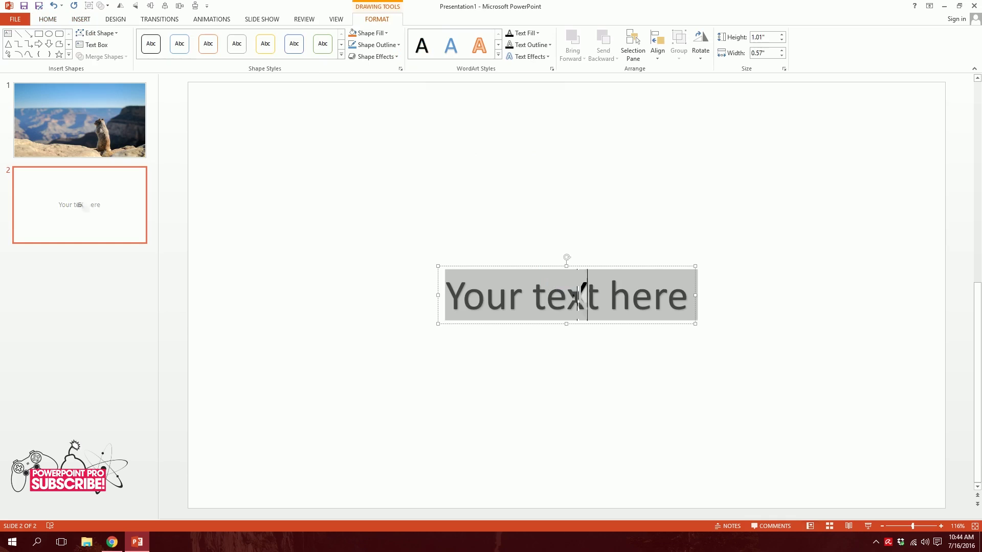
type("EXPLORE")
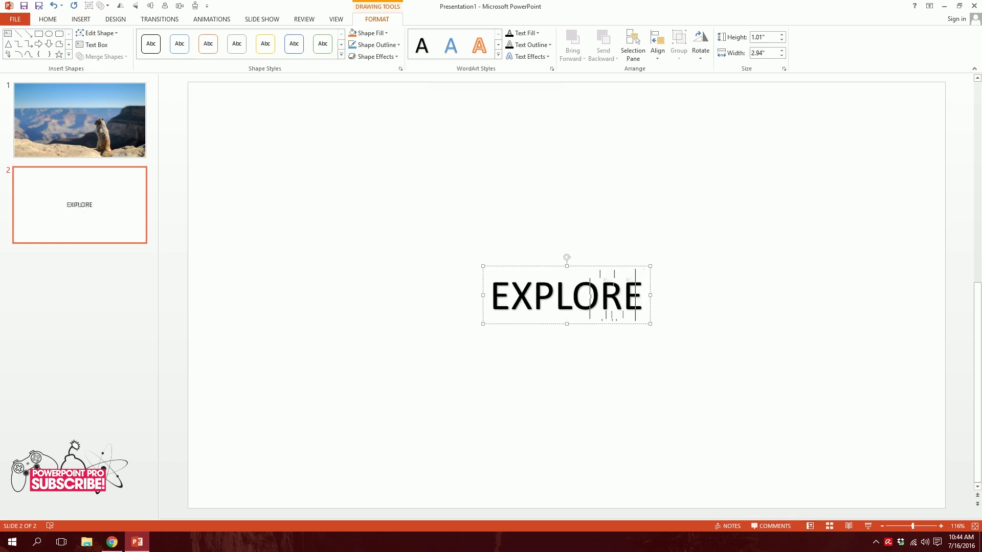
left_click_drag(614, 266, 563, 239)
- Set the EXPLORE text in the Heavitas font and nudge the box into place
left_click(547, 275)
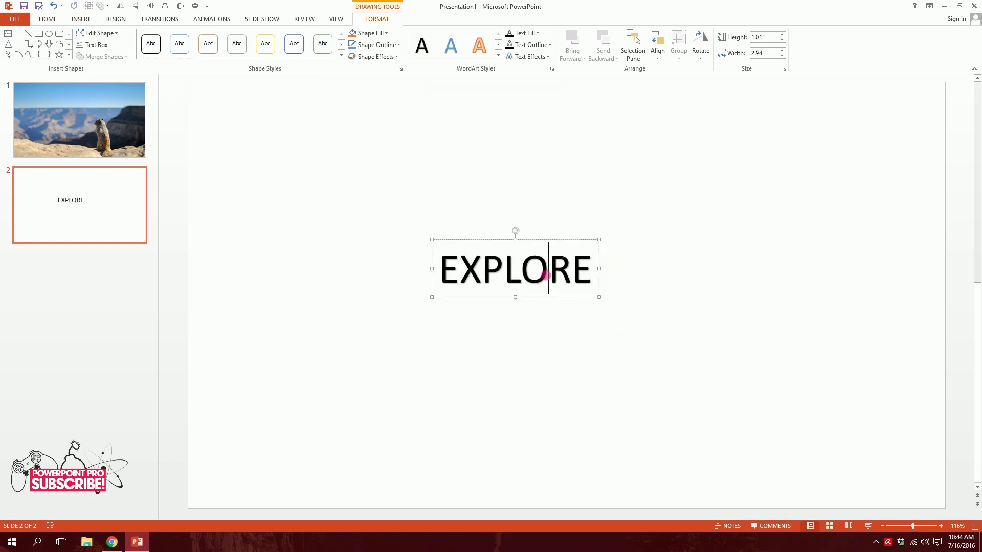
left_click_drag(592, 276, 431, 272)
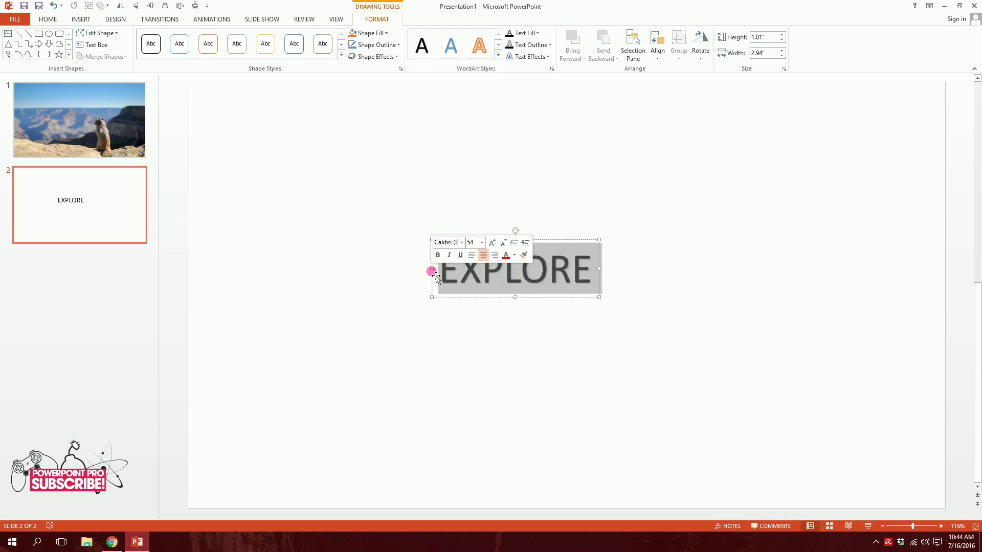
left_click(48, 19)
left_click(169, 36)
type("H")
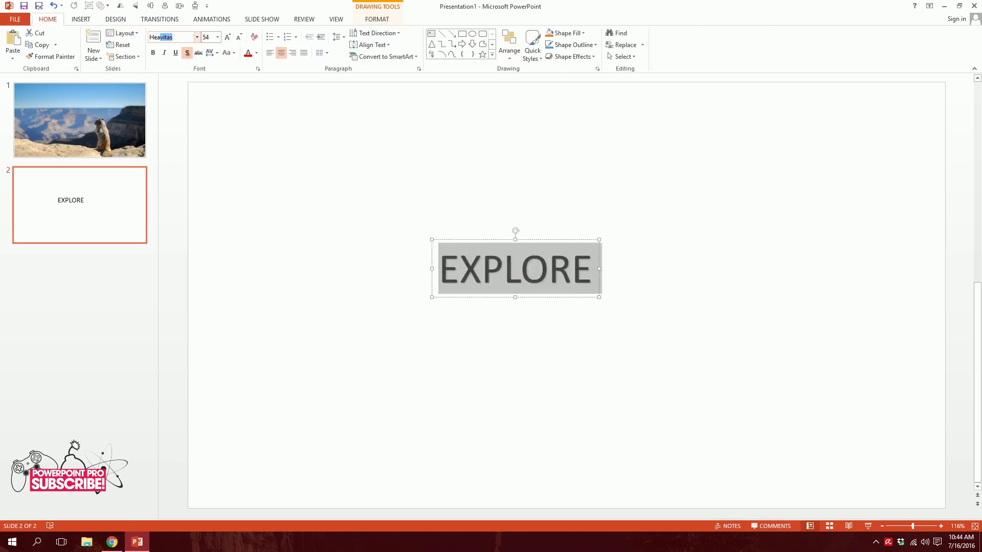
type("ea")
key("Return")
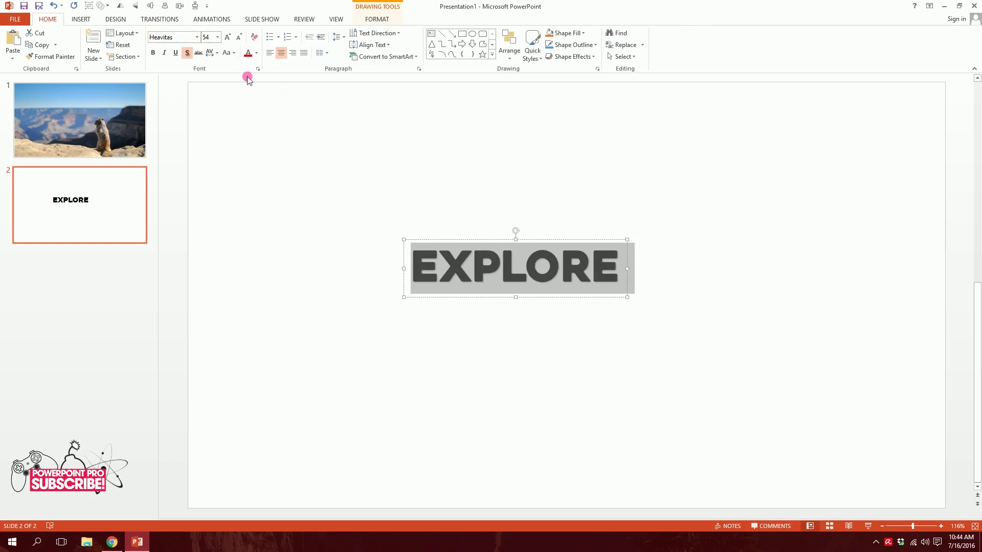
left_click_drag(556, 245, 581, 270)
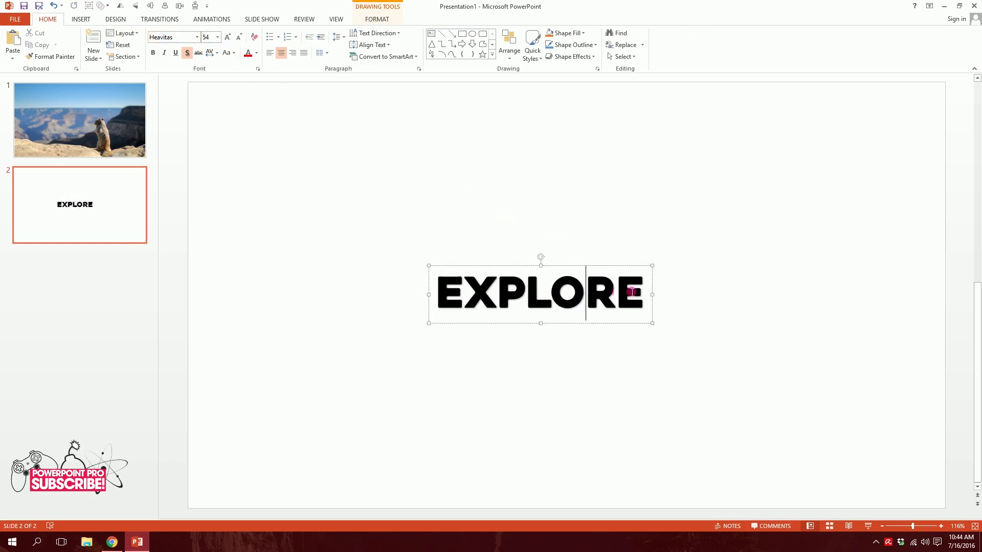
left_click_drag(640, 291, 434, 283)
- Enlarge EXPLORE to 199 pt and turn off its text shadow
left_click(226, 39)
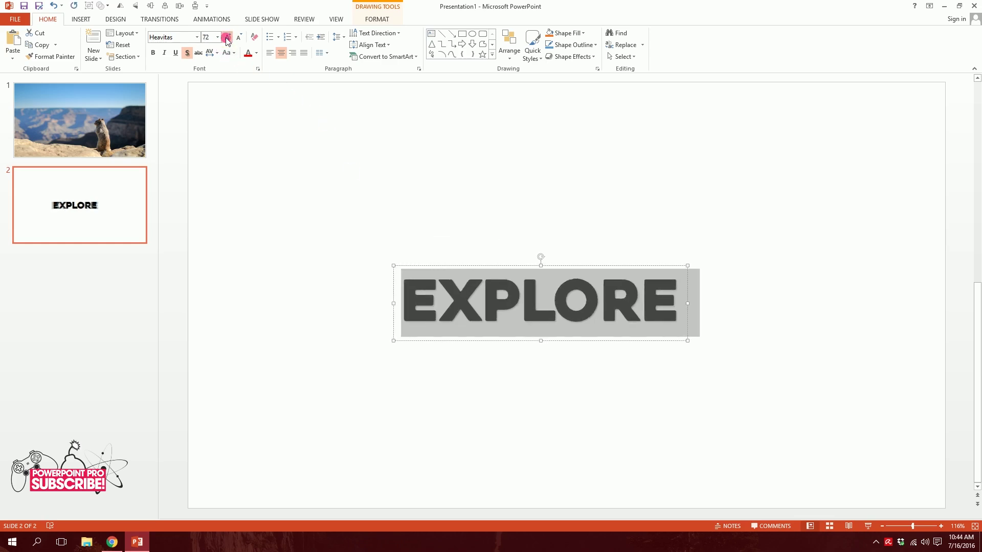
left_click(226, 39)
left_click(226, 38)
left_click(226, 39)
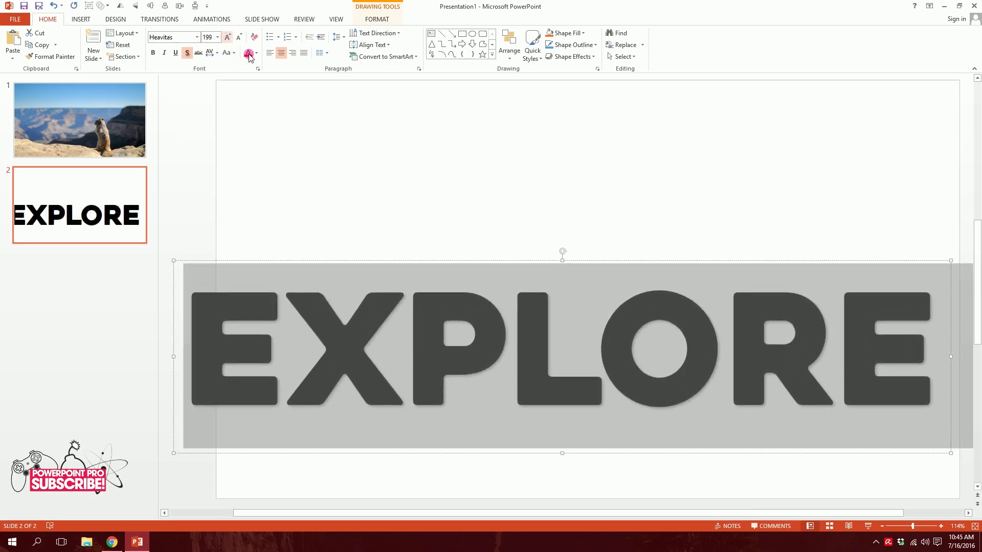
left_click(187, 53)
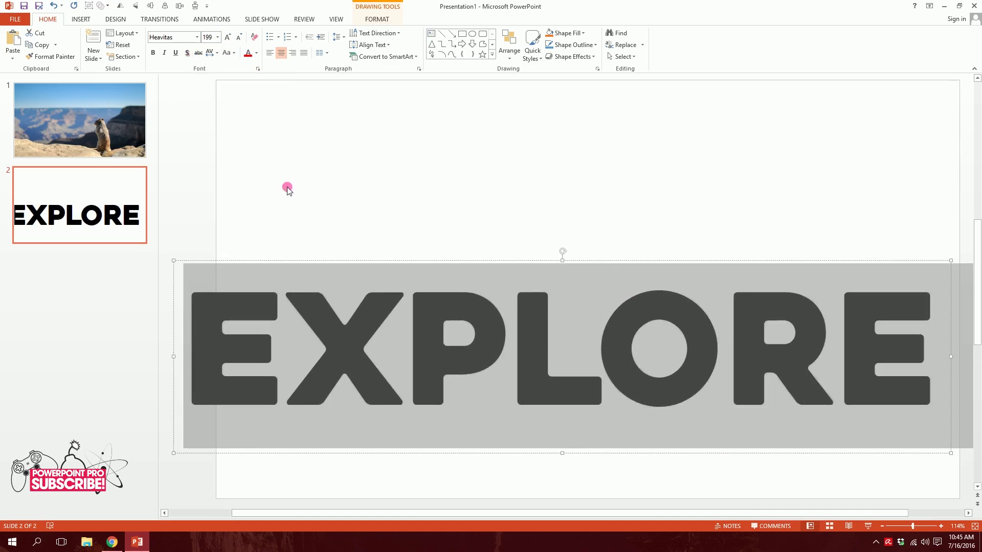
- Align the EXPLORE box to the slide's center and middle
left_click(309, 264)
scroll(344, 219, "down", 2)
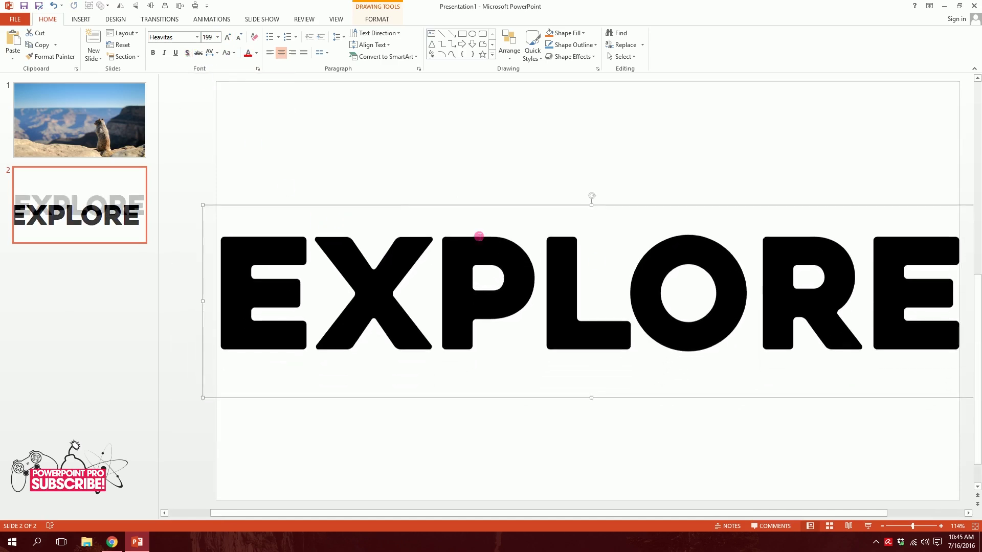
left_click(385, 19)
left_click(657, 43)
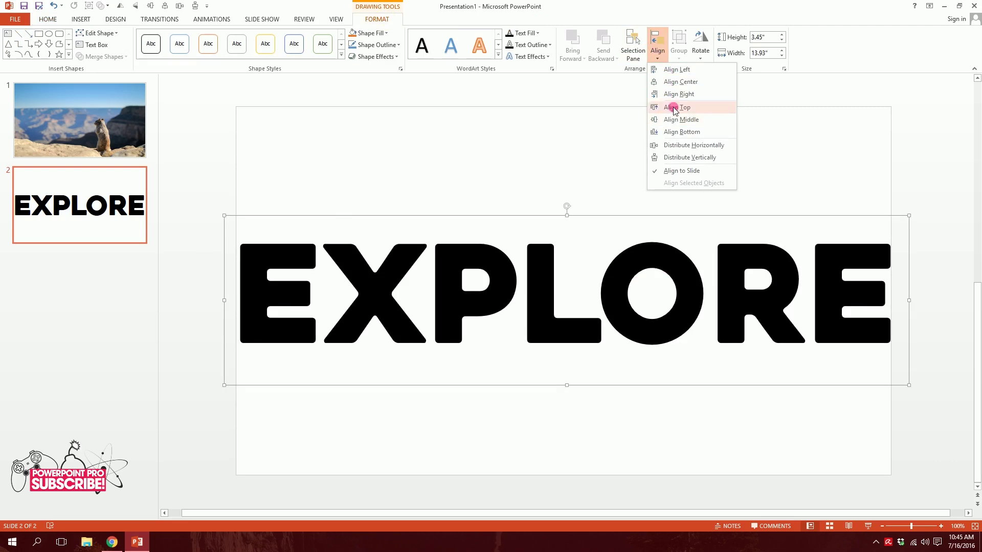
left_click(678, 82)
left_click(658, 43)
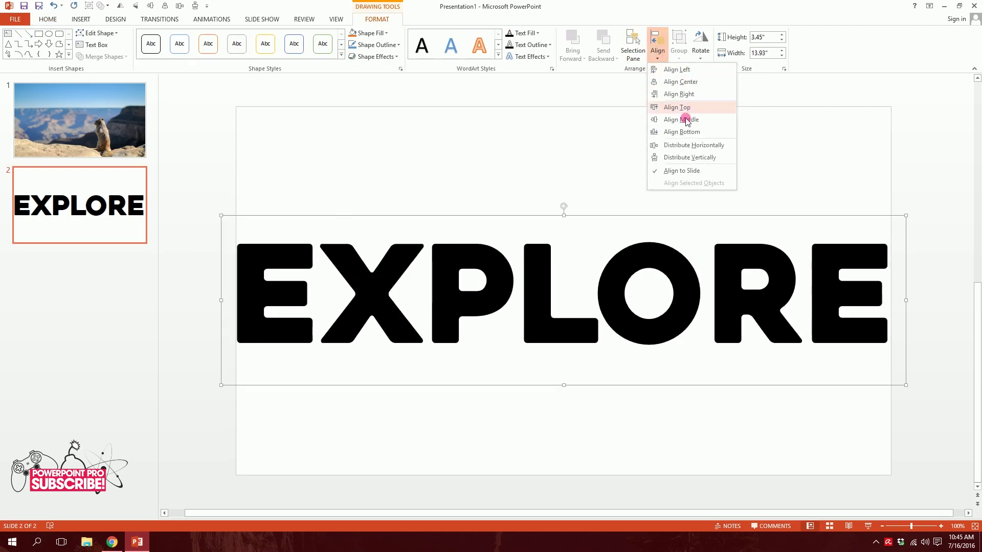
left_click(681, 120)
left_click(478, 161)
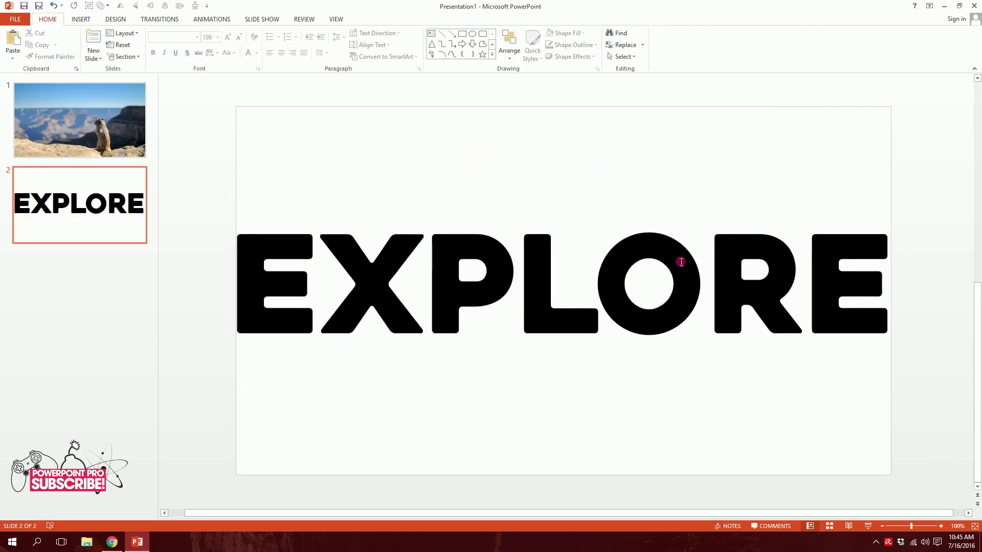
left_click(538, 233)
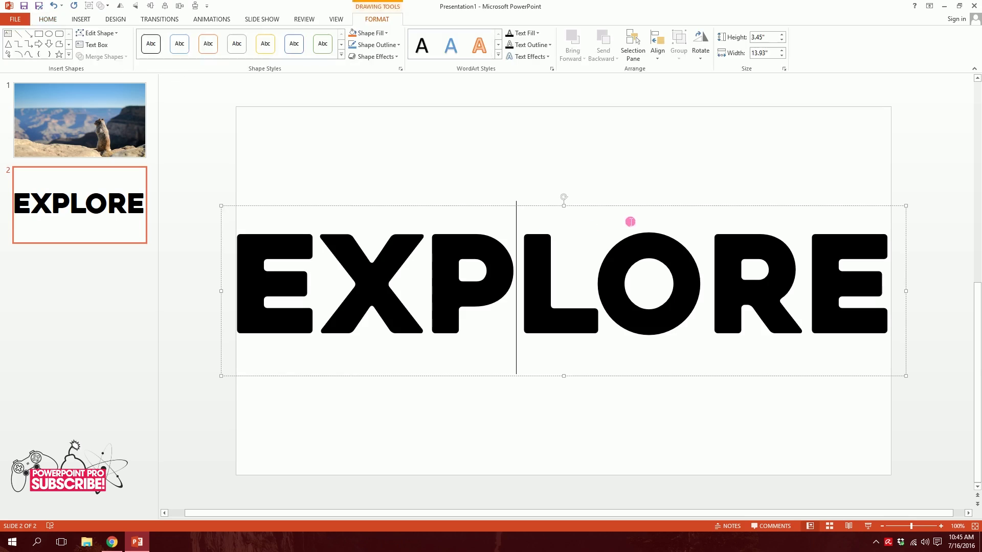
left_click(80, 21)
- Draw a rectangle covering slide 2 and remove its outline
left_click(173, 46)
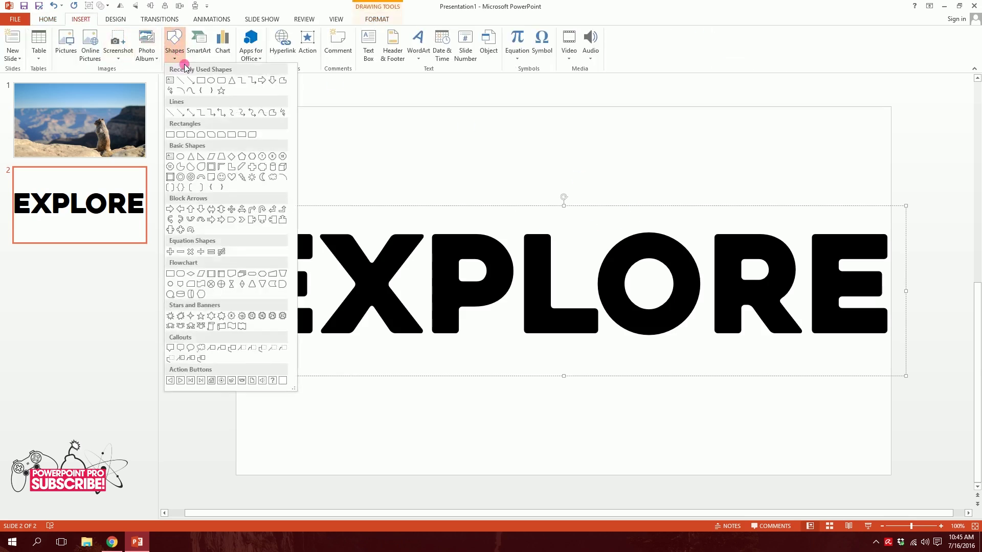
left_click(172, 135)
left_click_drag(236, 106, 891, 474)
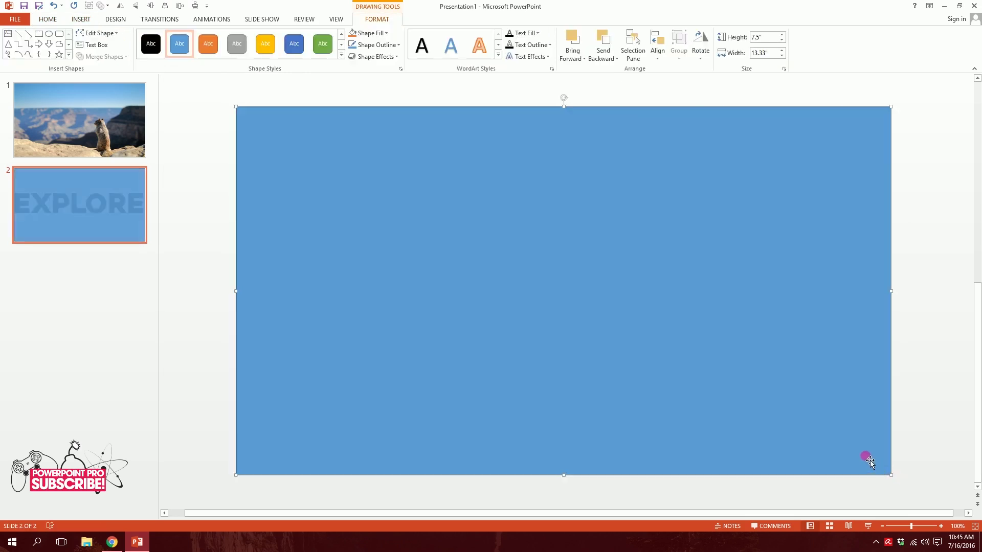
left_click(375, 45)
left_click(369, 132)
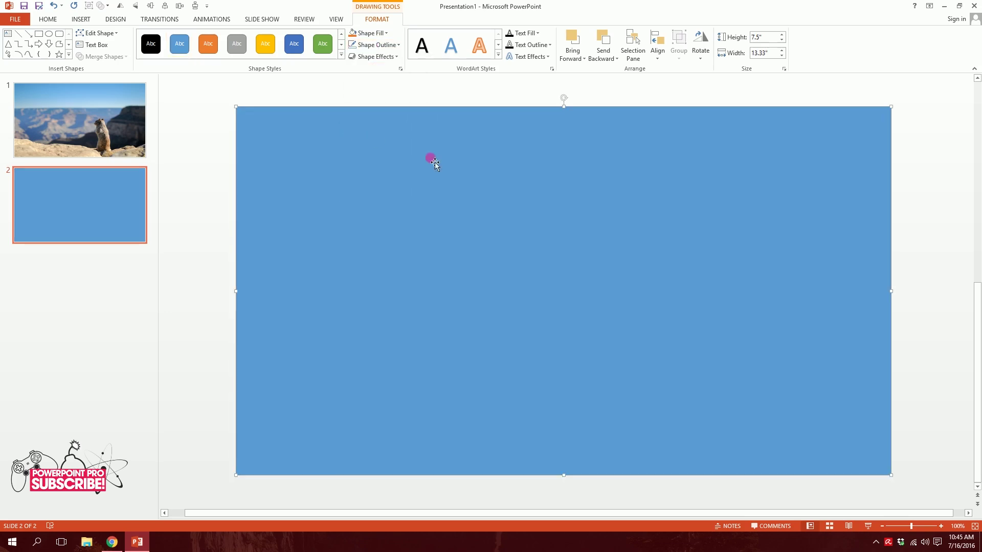
scroll(879, 459, "down", 5)
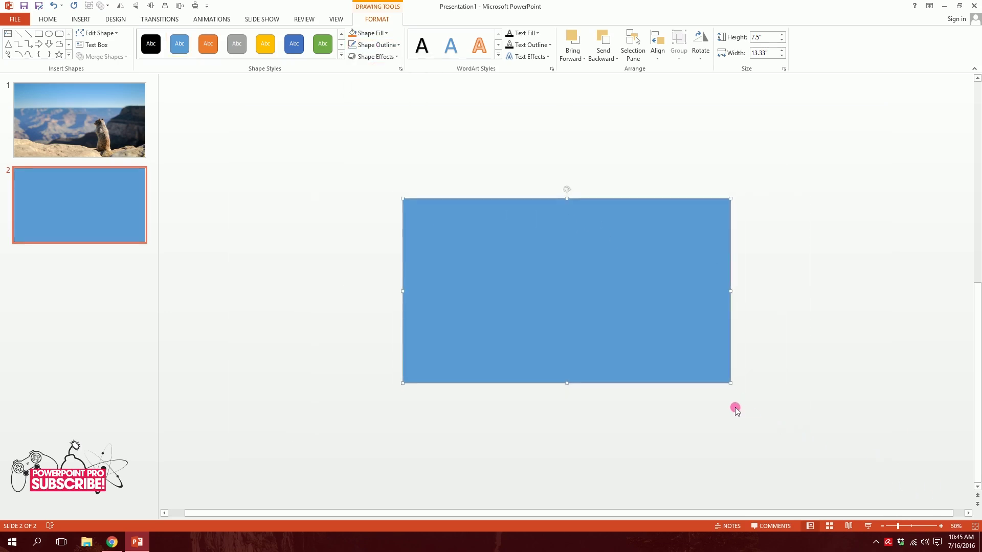
- Enlarge the blue rectangle past the slide edges and send it to the back
left_click_drag(731, 387, 878, 466)
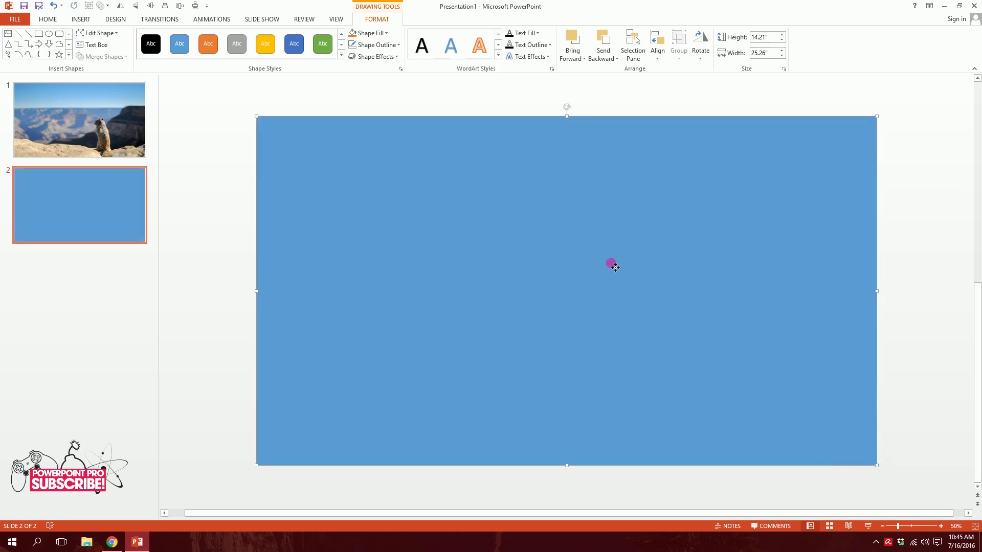
right_click(611, 263)
left_click(659, 374)
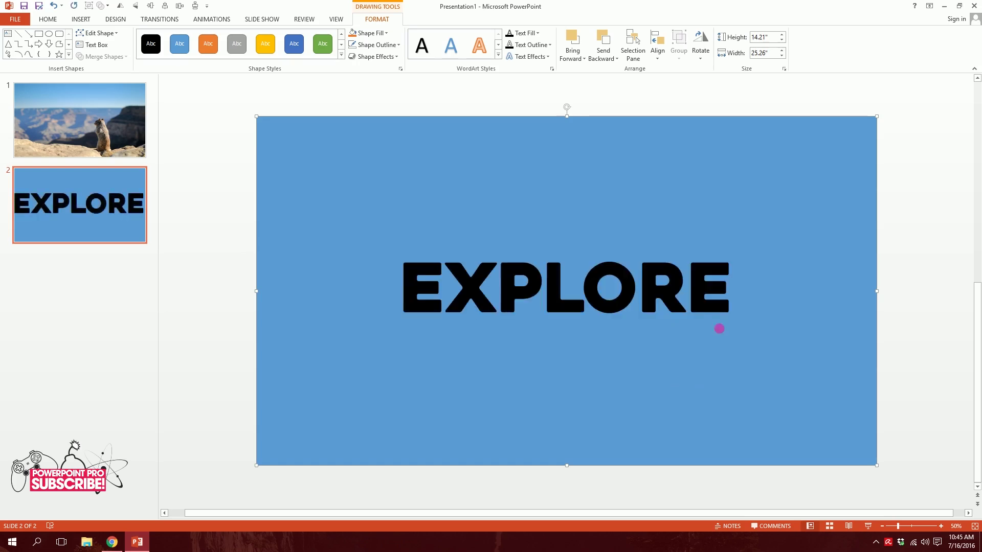
left_click(636, 91)
left_click(581, 262)
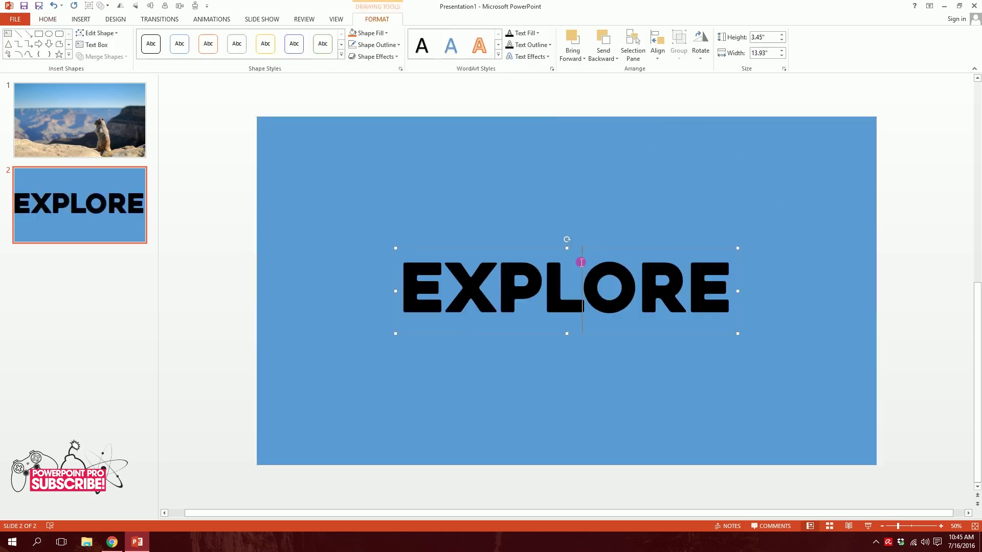
- Select the rectangle and EXPLORE together and Merge Shapes > Subtract them
left_click(232, 110)
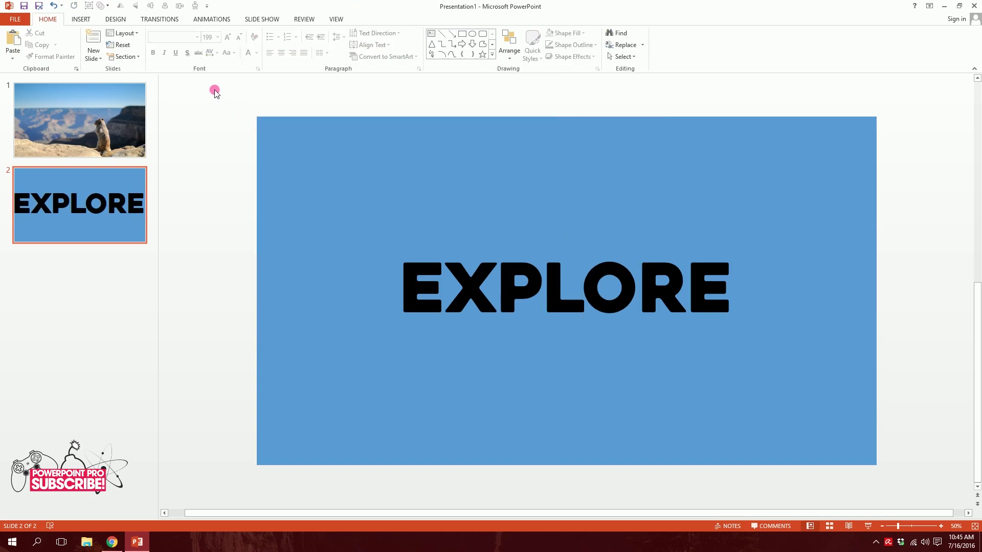
left_click_drag(262, 127, 977, 515)
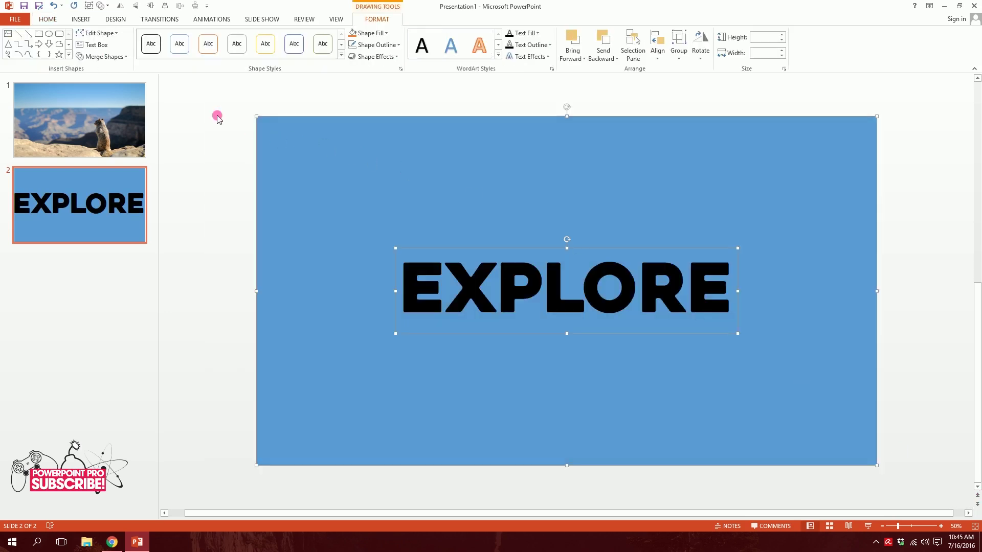
left_click(105, 57)
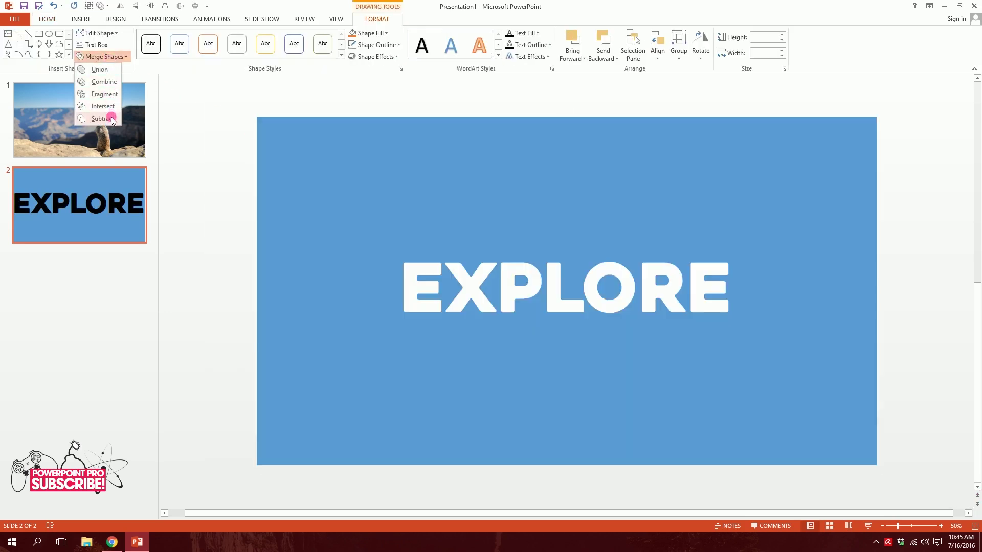
left_click(112, 117)
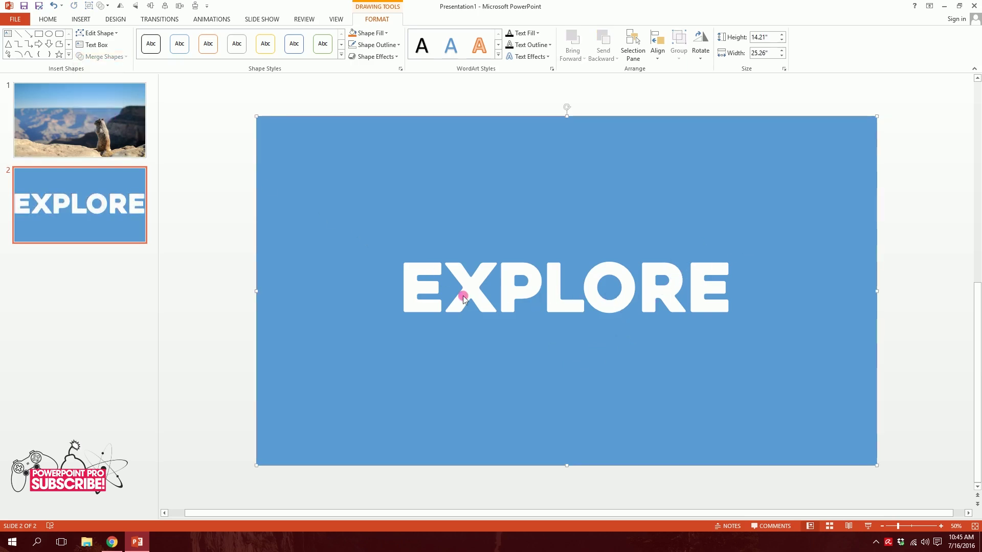
mouse_move(706, 296)
left_mouse_down()
mouse_move(603, 225)
mouse_move(669, 213)
mouse_move(722, 217)
mouse_move(701, 225)
mouse_move(695, 292)
left_mouse_up()
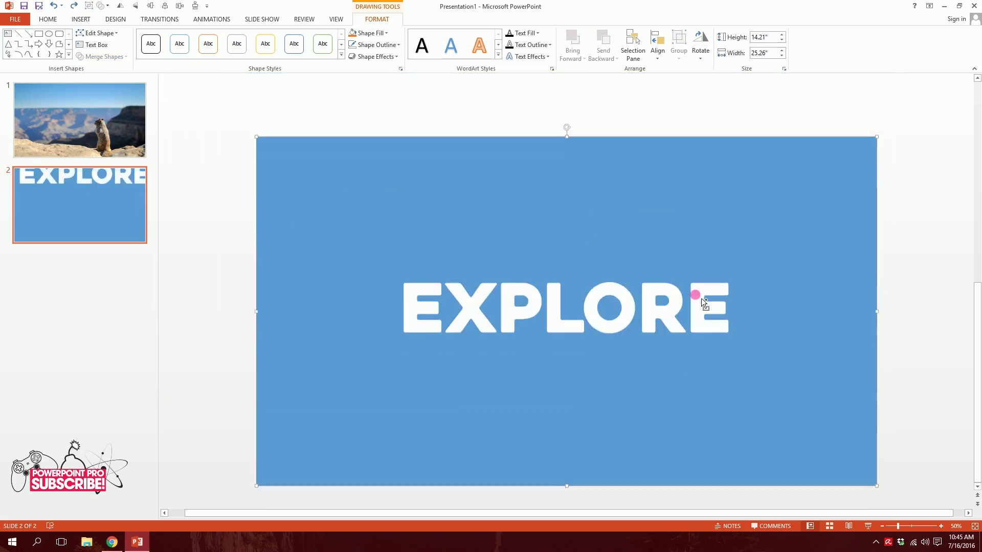
right_click(610, 193)
- Copy the cut-out shape onto slide 1 using the destination theme
left_click(626, 210)
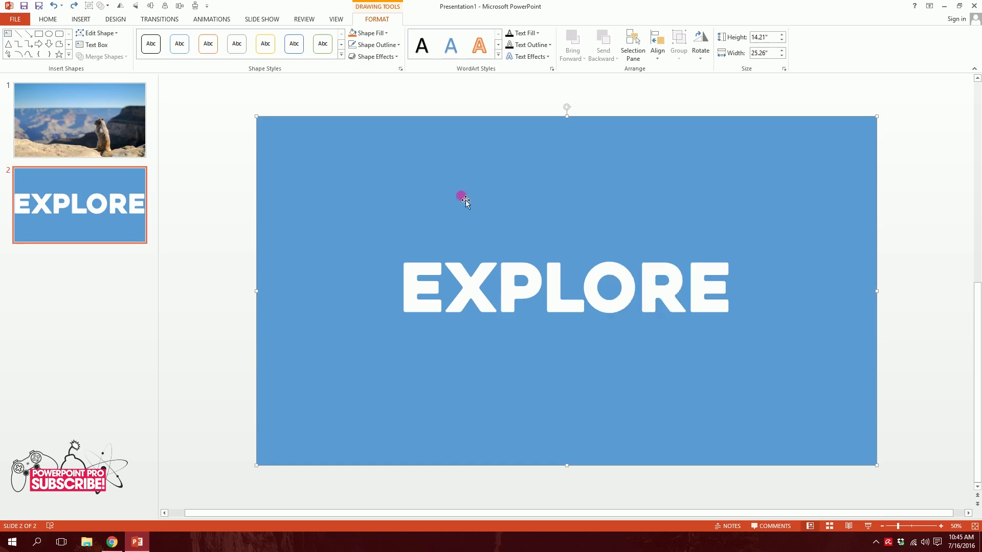
left_click(112, 144)
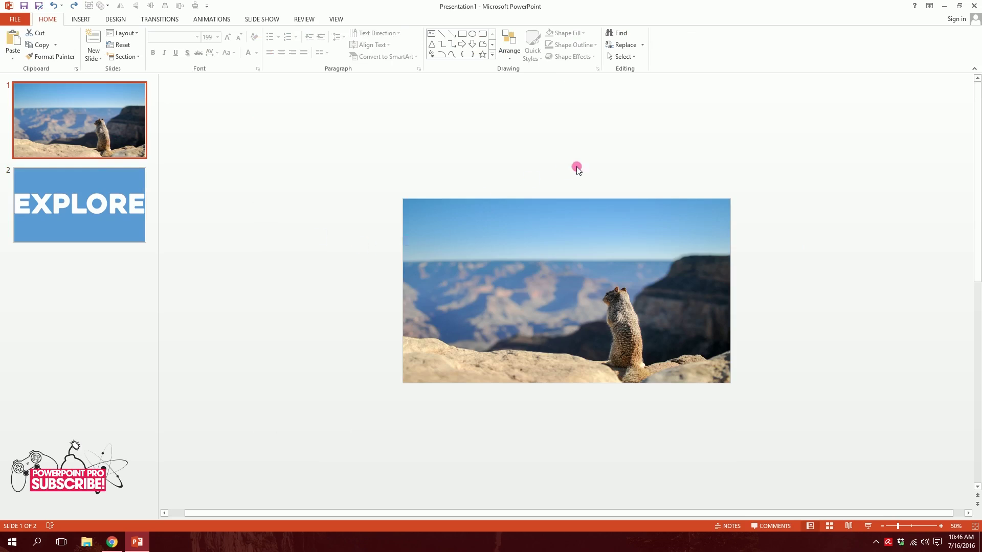
right_click(576, 167)
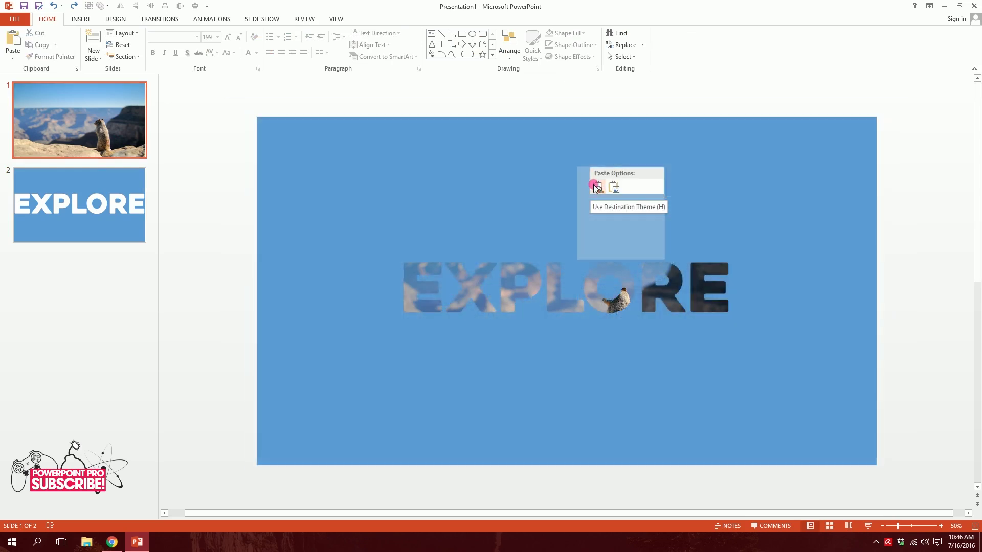
left_click(597, 187)
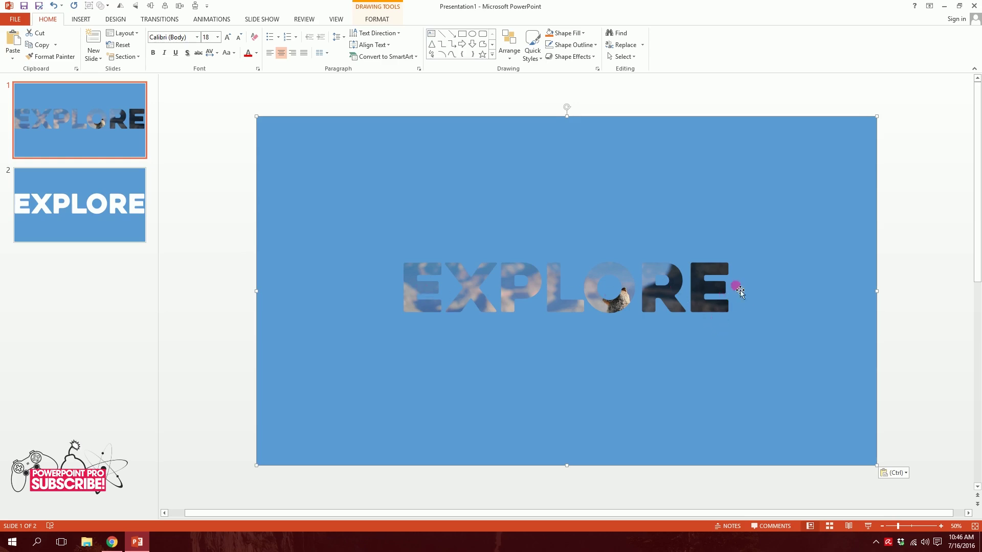
- Fill the pasted shape white and enlarge it to cover the squirrel photo
left_click(568, 33)
left_click(548, 58)
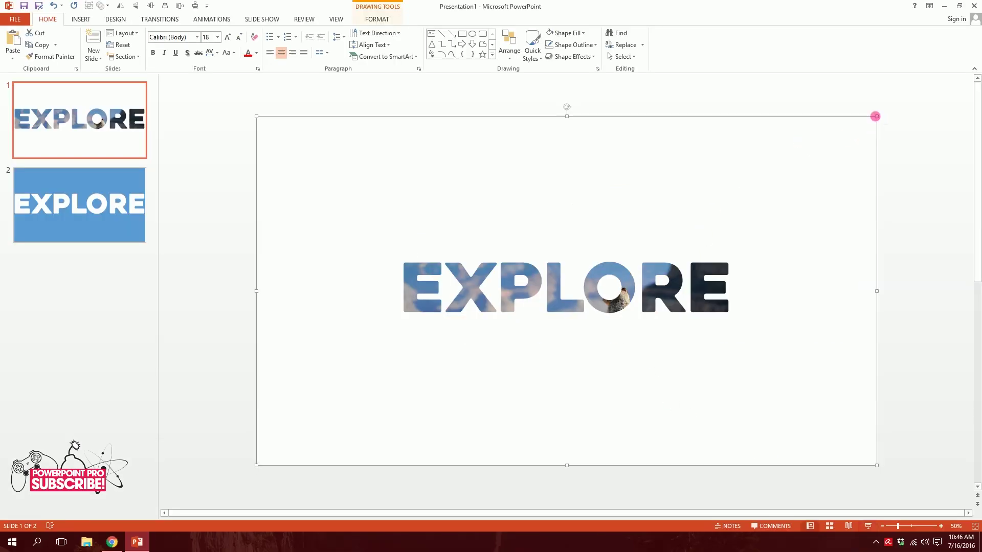
left_click_drag(875, 116, 808, 155)
left_click(568, 33)
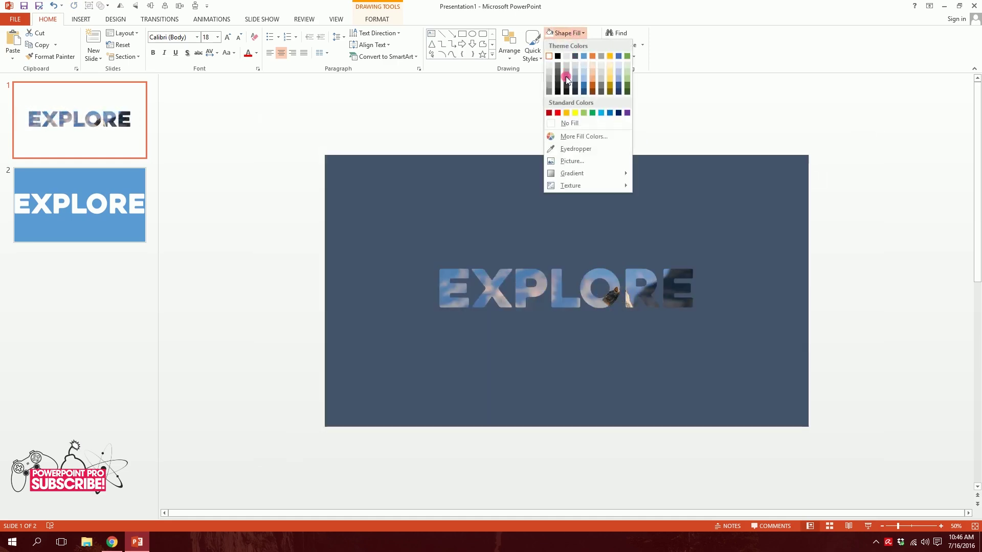
left_click(566, 78)
left_click_drag(810, 157, 791, 165)
key("ctrl+z")
key("ctrl+z")
key("ctrl+z")
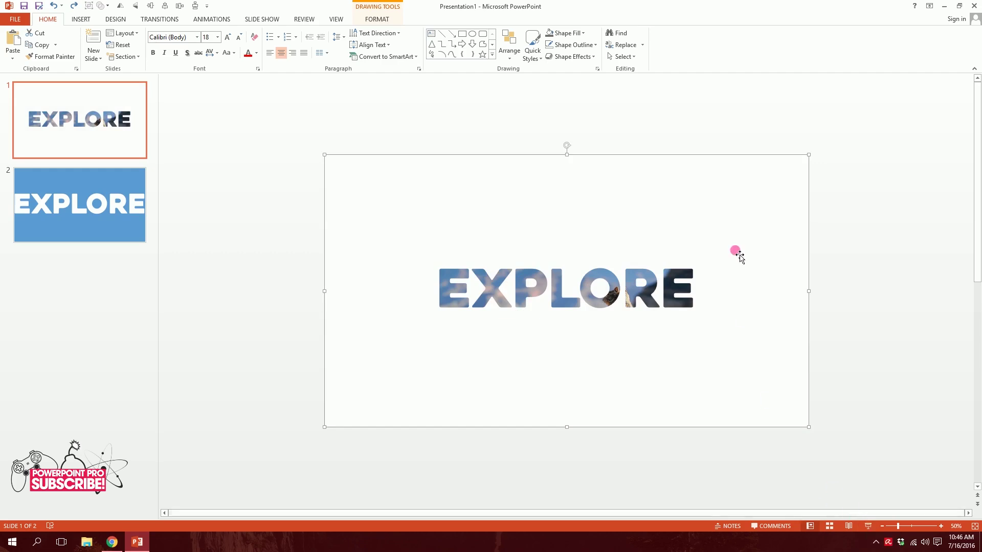
left_click_drag(810, 155, 877, 116)
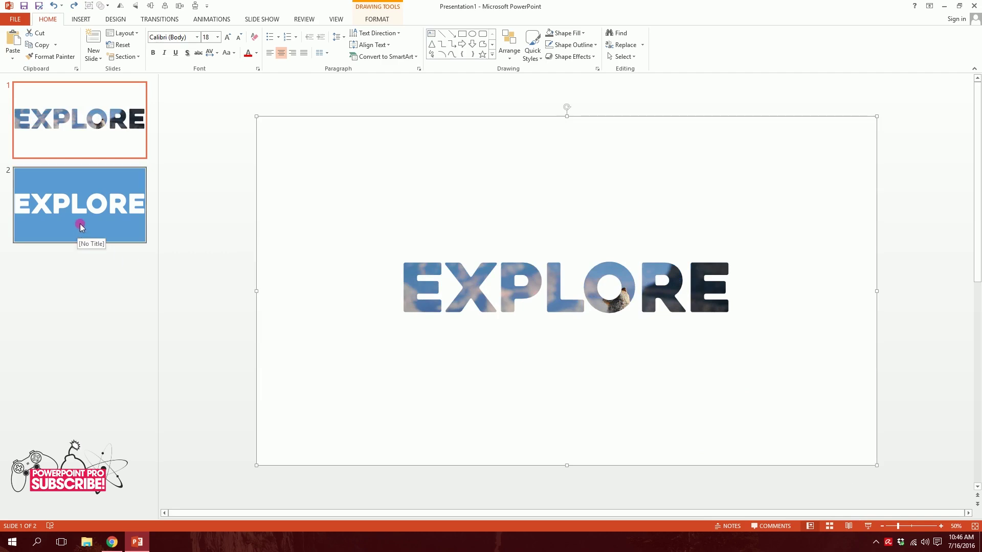
- Delete the old slide 2 and add a new blank second slide
left_click(80, 225)
key("Delete")
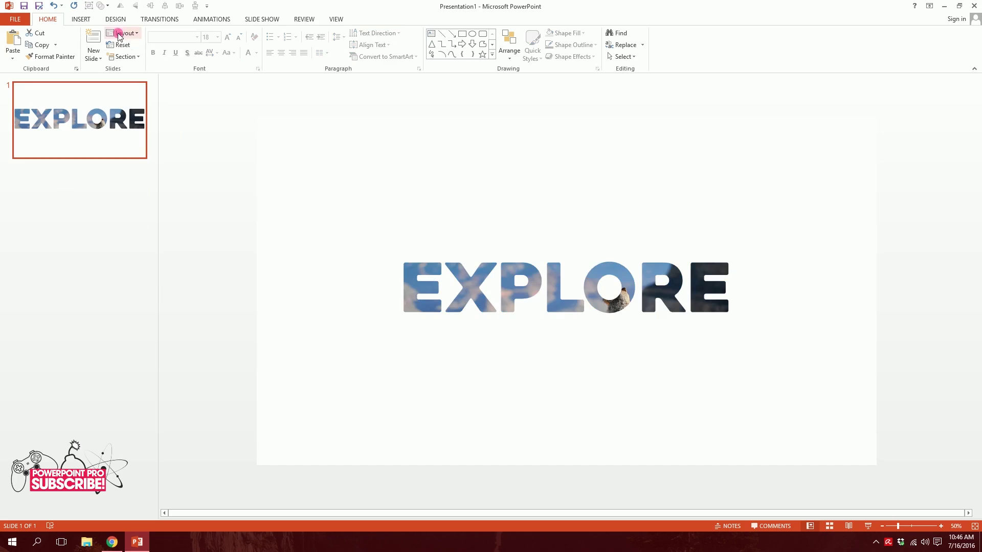
left_click(96, 58)
left_click(131, 196)
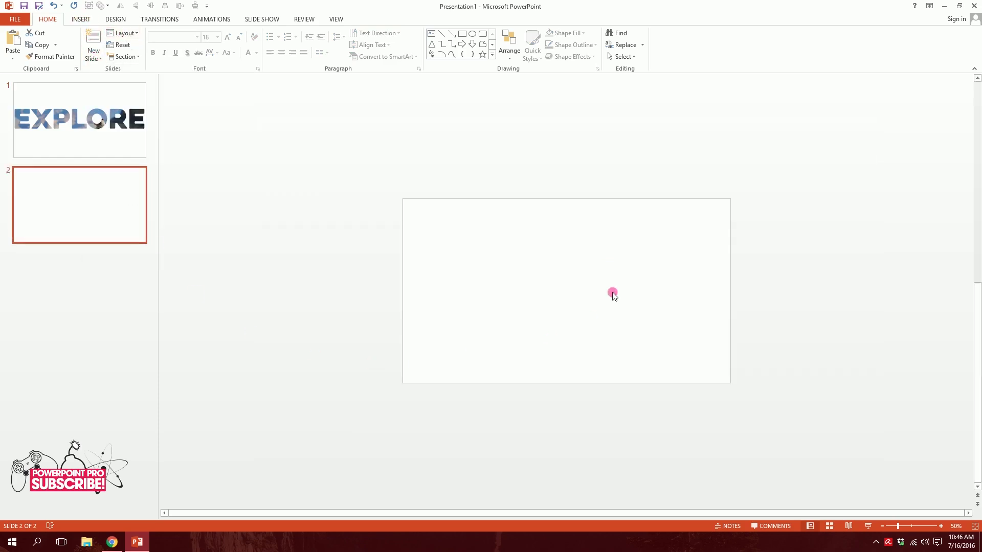
scroll(552, 284, "up", 3)
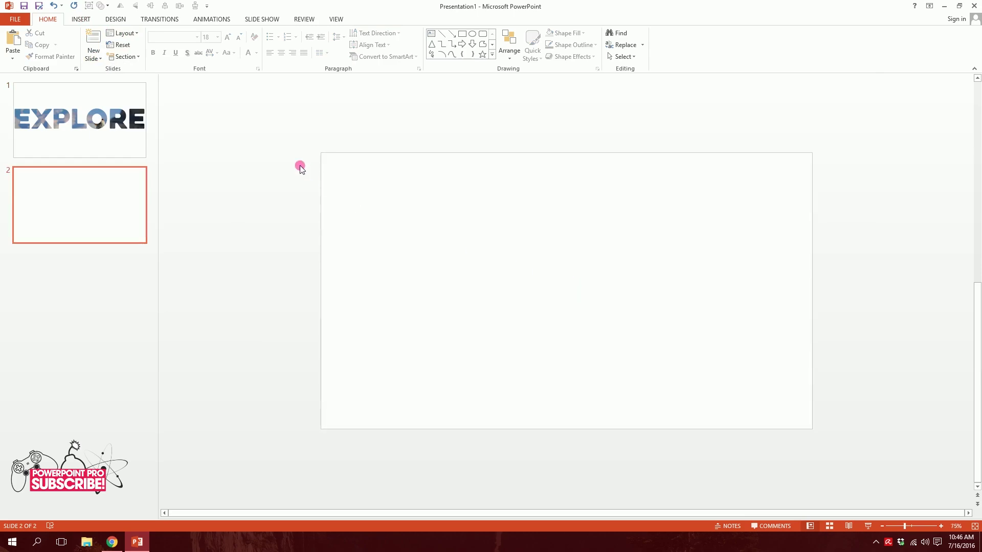
- Insert first-style WordArt reading EXPLORE
left_click(81, 19)
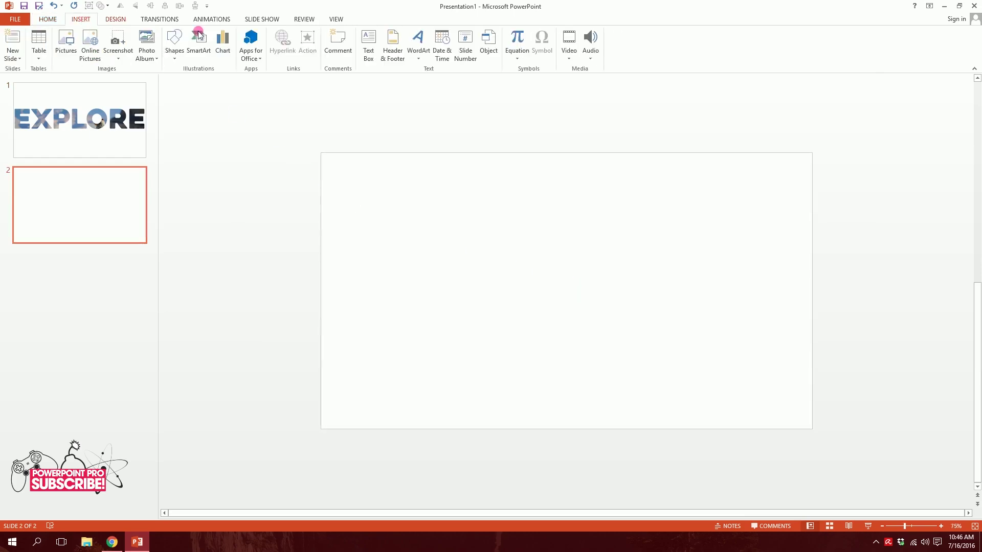
left_click(426, 48)
left_click(422, 80)
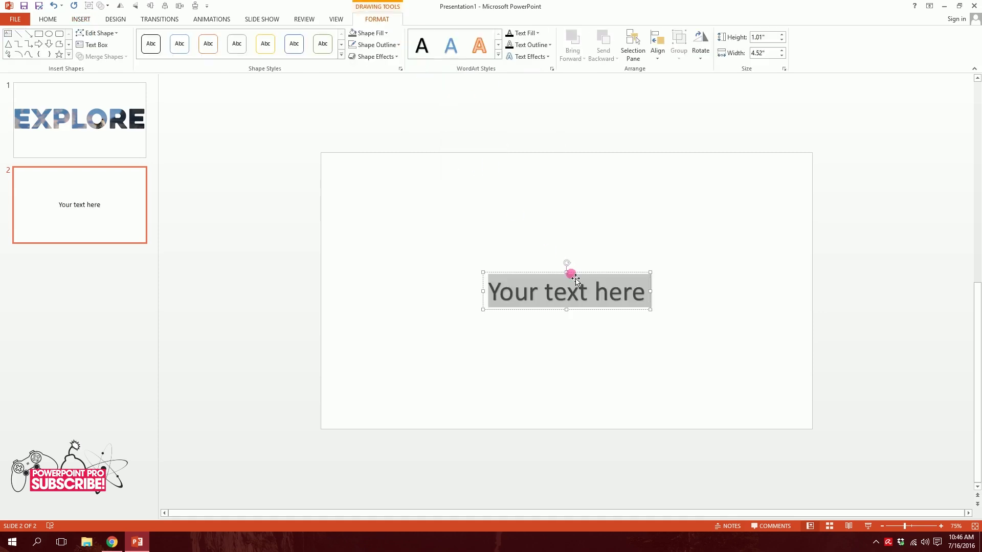
type("EX")
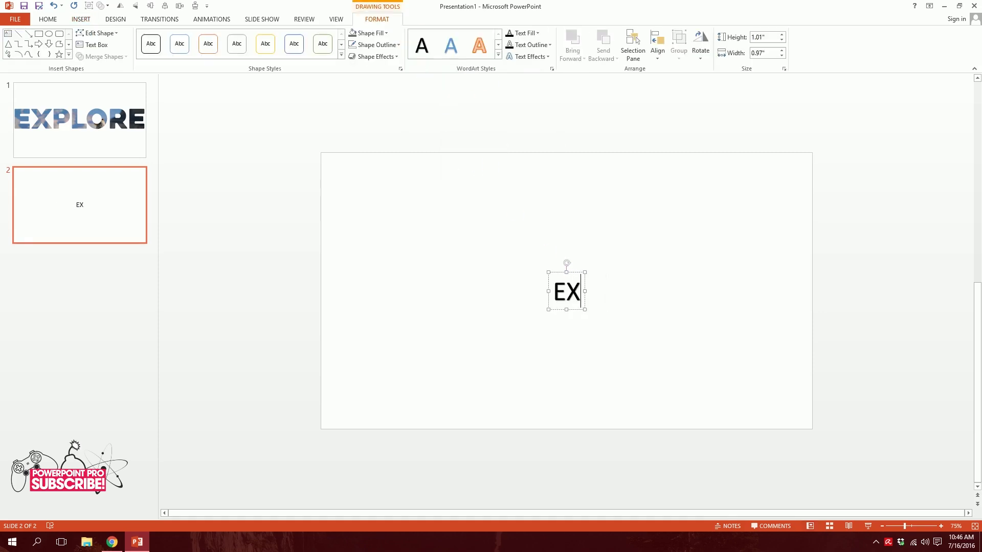
type("PLORE")
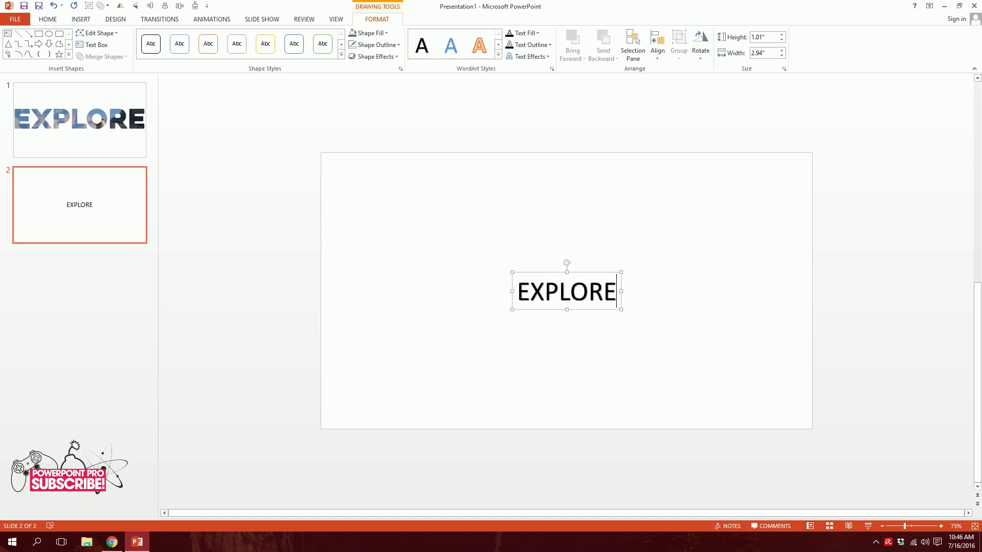
- Increase the EXPLORE text's font size to 199 pt
key("ctrl+a")
left_click(64, 21)
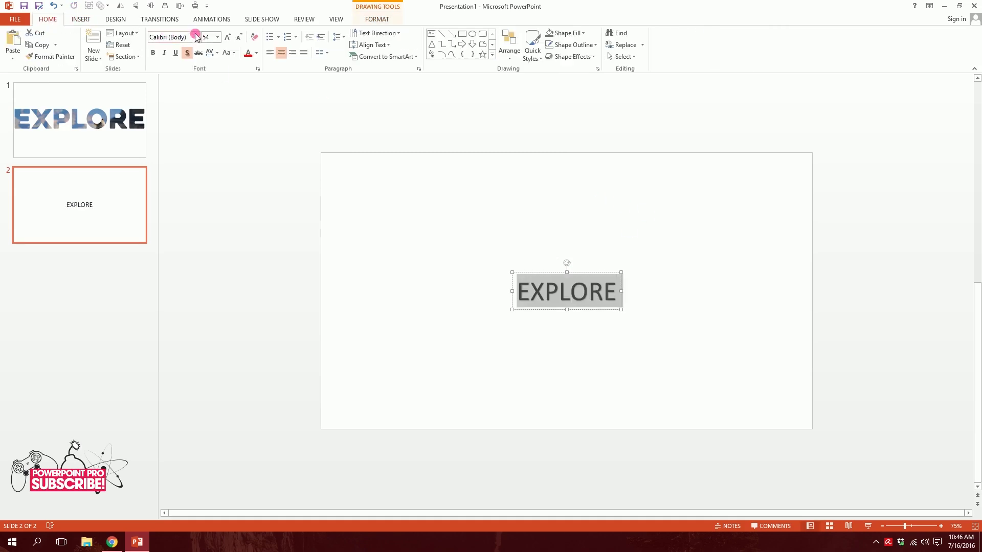
left_click(217, 36)
left_click(228, 37)
left_click(228, 37)
left_click(227, 38)
left_click(228, 39)
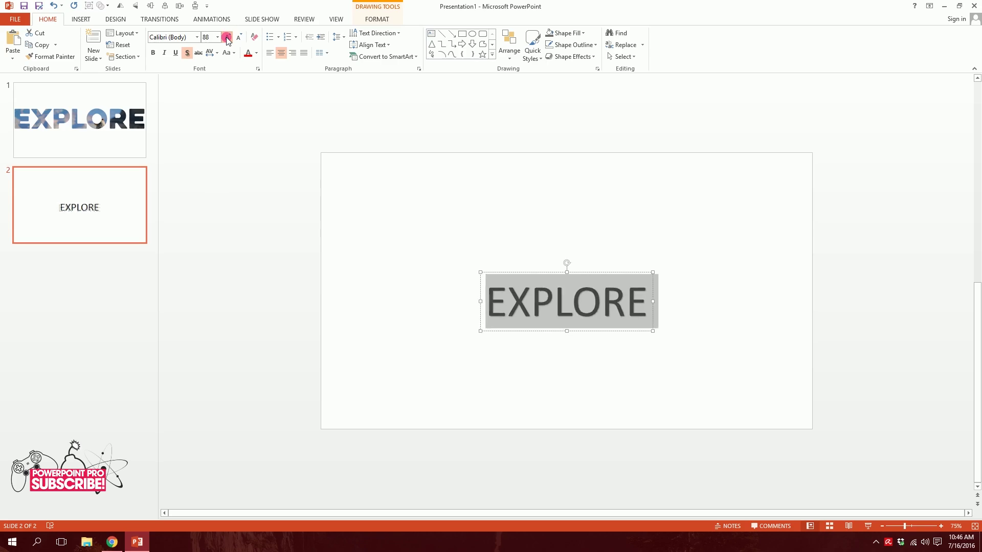
left_click(228, 38)
left_click(227, 38)
left_click(227, 38)
left_click(228, 38)
left_click(227, 38)
left_click(228, 38)
- Set the EXPLORE text in the Heavitas font
left_click(170, 38)
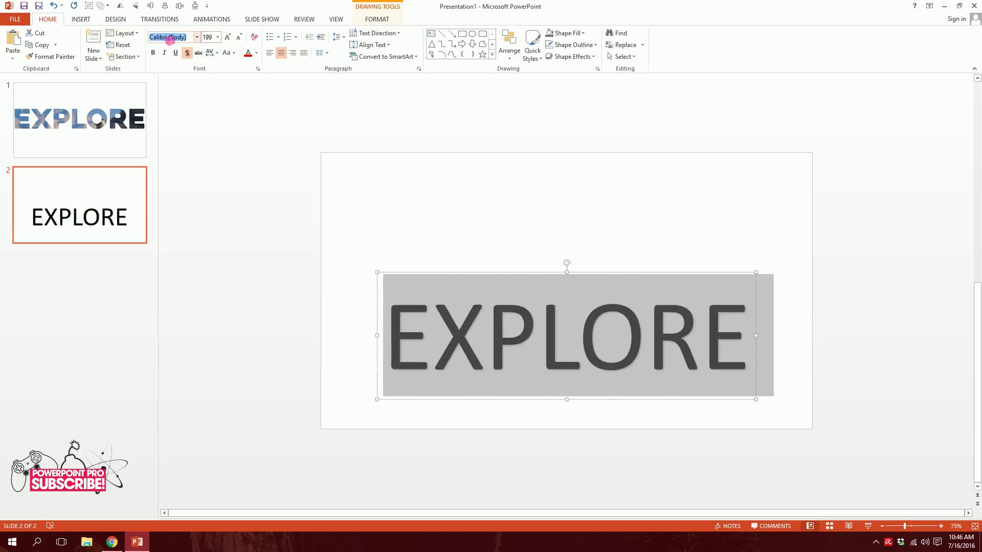
type("Heavitas")
key("Return")
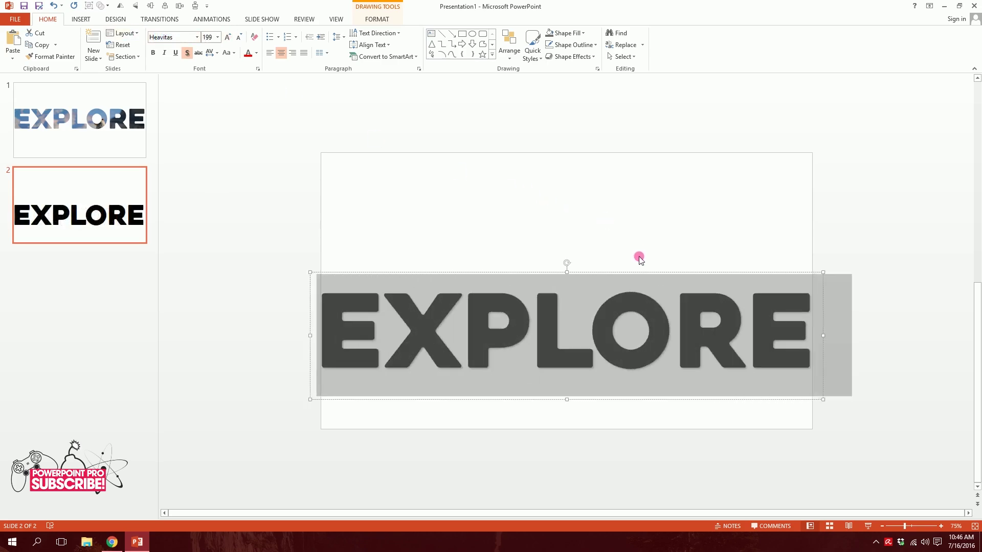
left_click(638, 243)
left_click(636, 237)
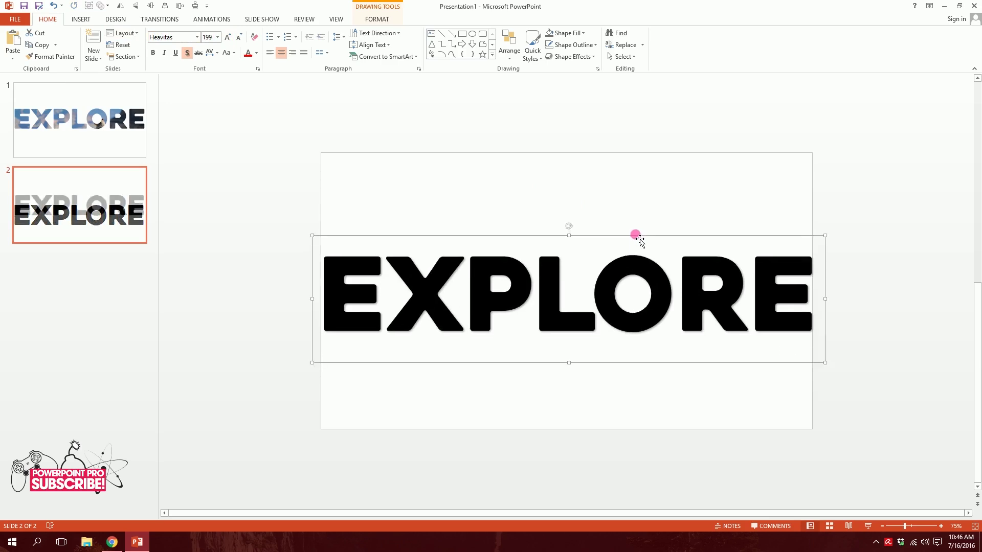
left_click(548, 281)
left_click_drag(794, 294, 287, 252)
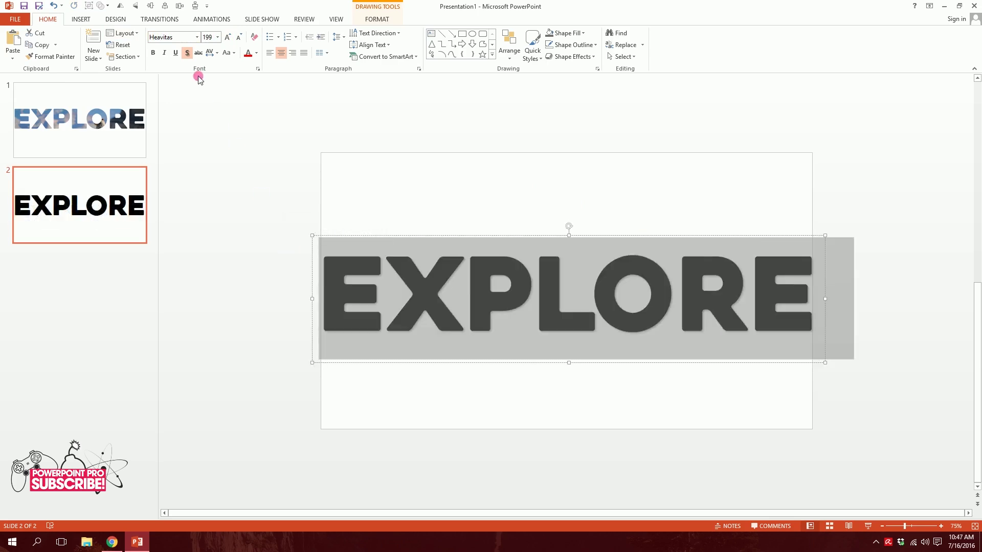
left_click(307, 276)
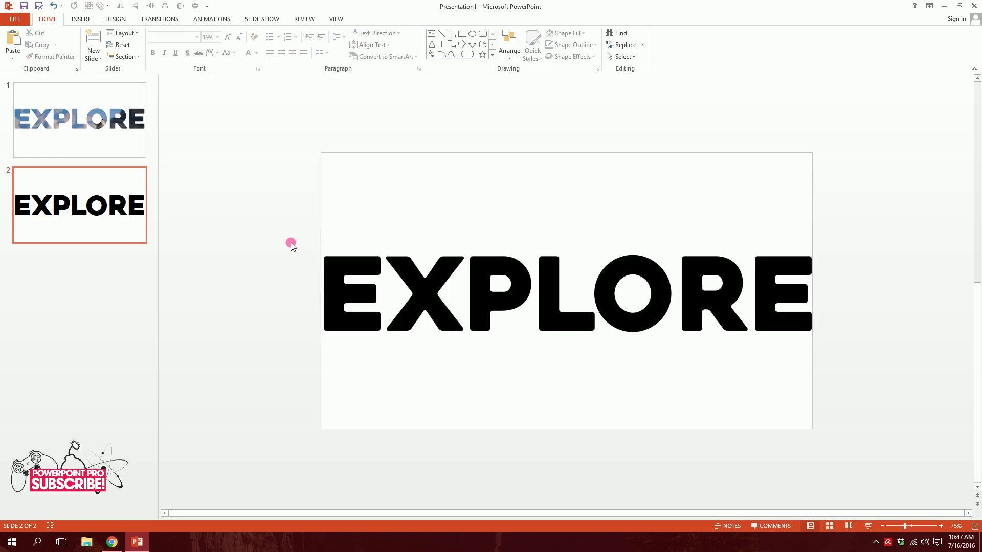
- Duplicate the EXPLORE text box and stack the copy on the original
left_click_drag(267, 159, 906, 455)
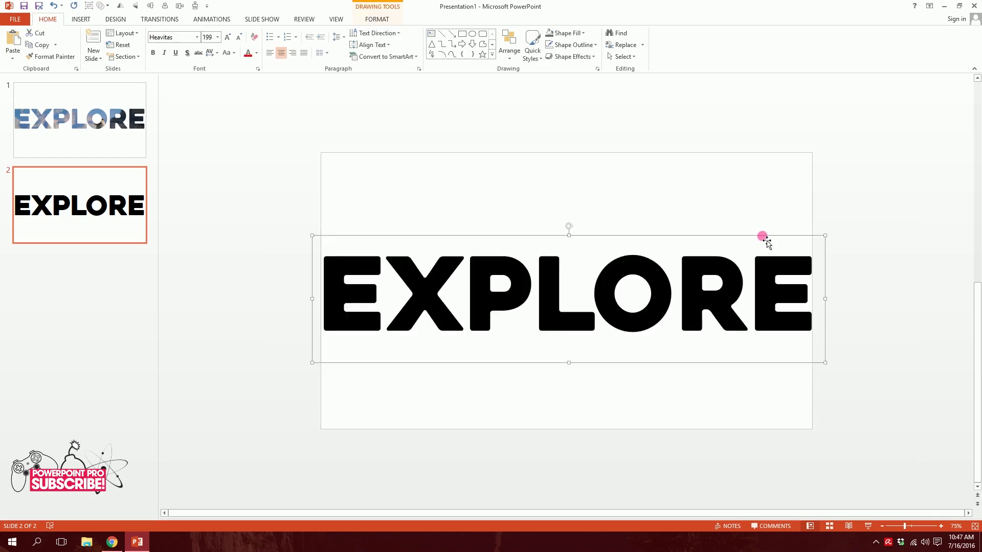
left_click_drag(769, 239, 782, 299)
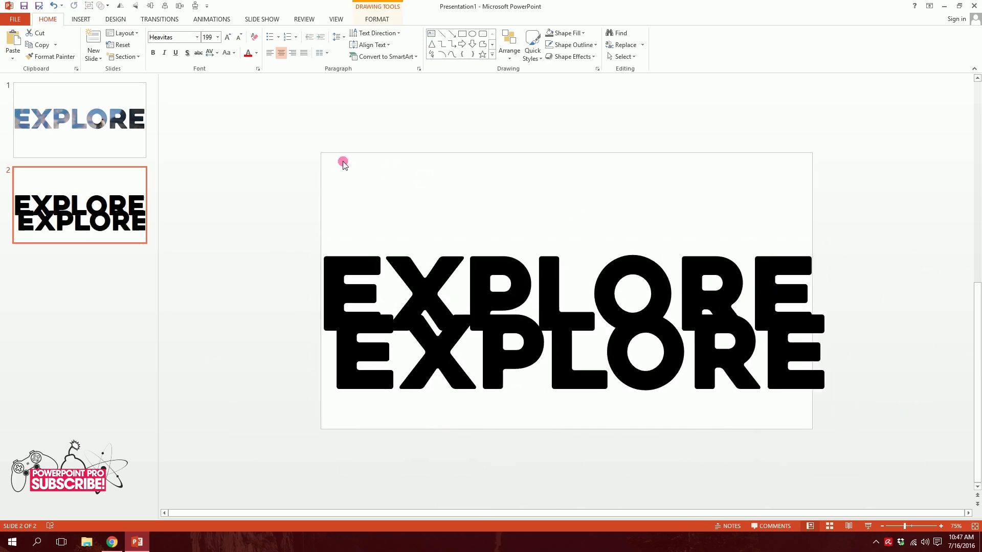
left_click(466, 353)
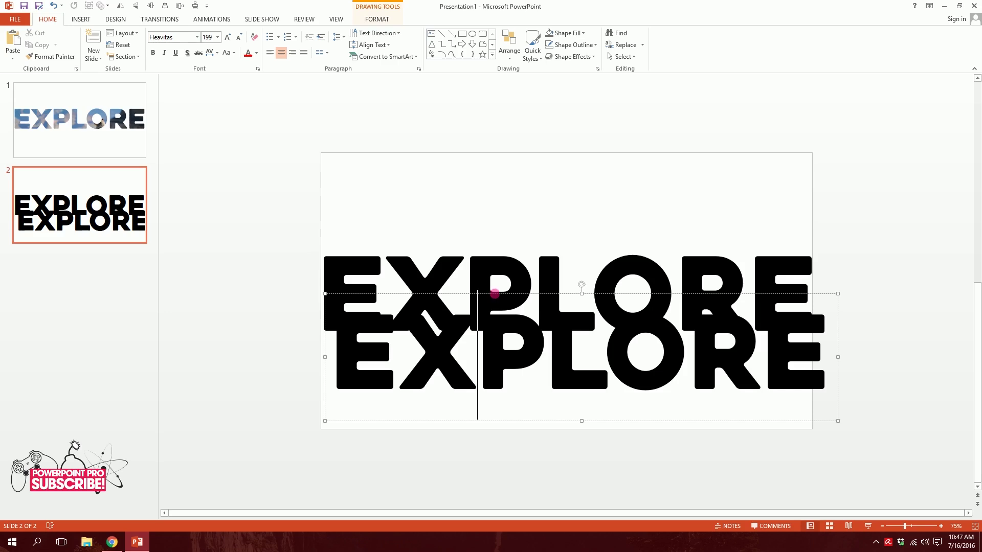
left_click_drag(501, 295, 486, 237)
left_click(382, 191)
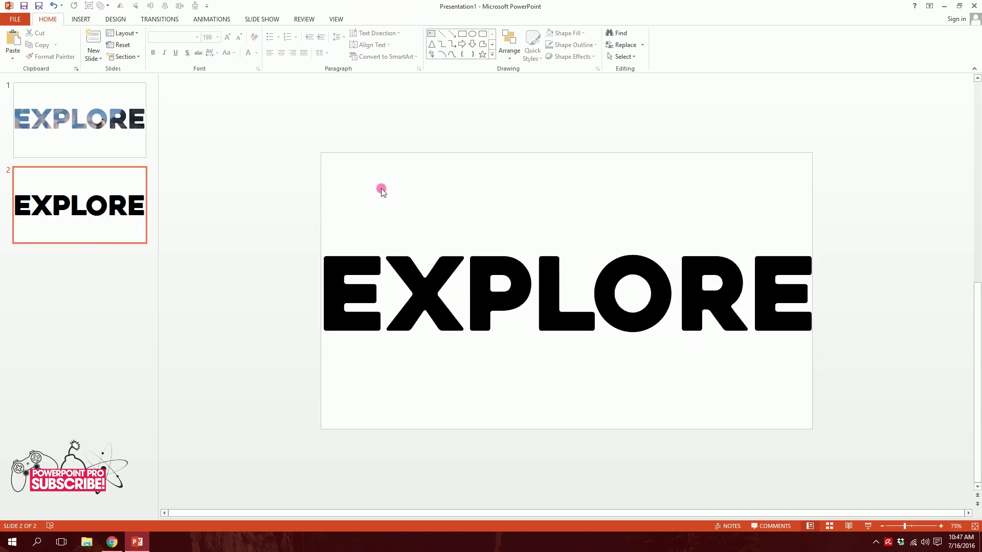
- Union both EXPLORE boxes into one shape and center it horizontally
left_click_drag(251, 148, 962, 483)
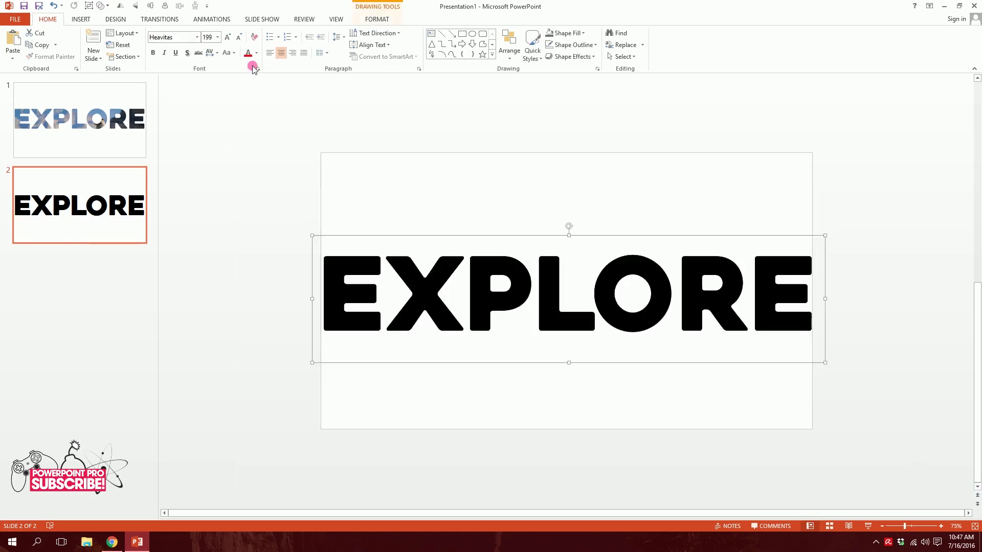
left_click(361, 20)
left_click(103, 56)
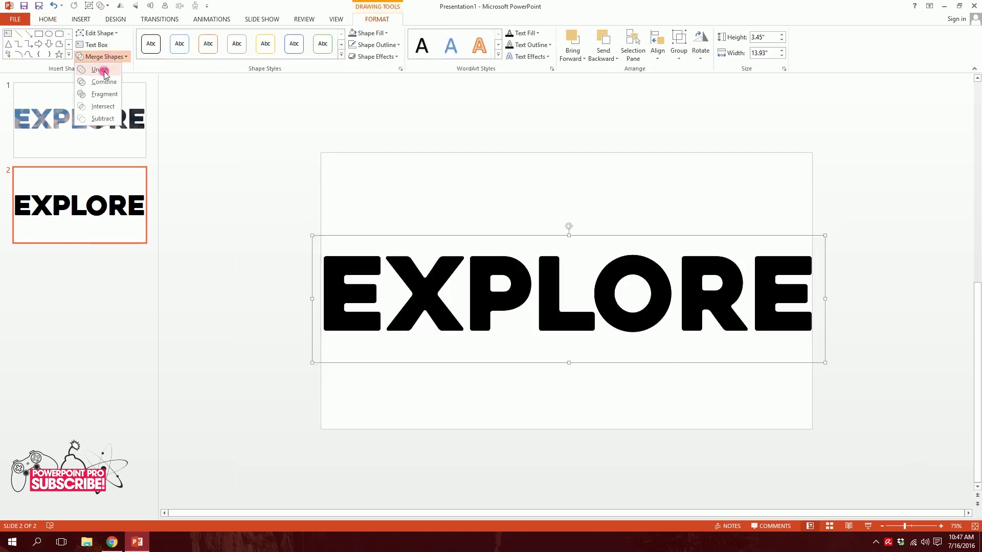
left_click(100, 69)
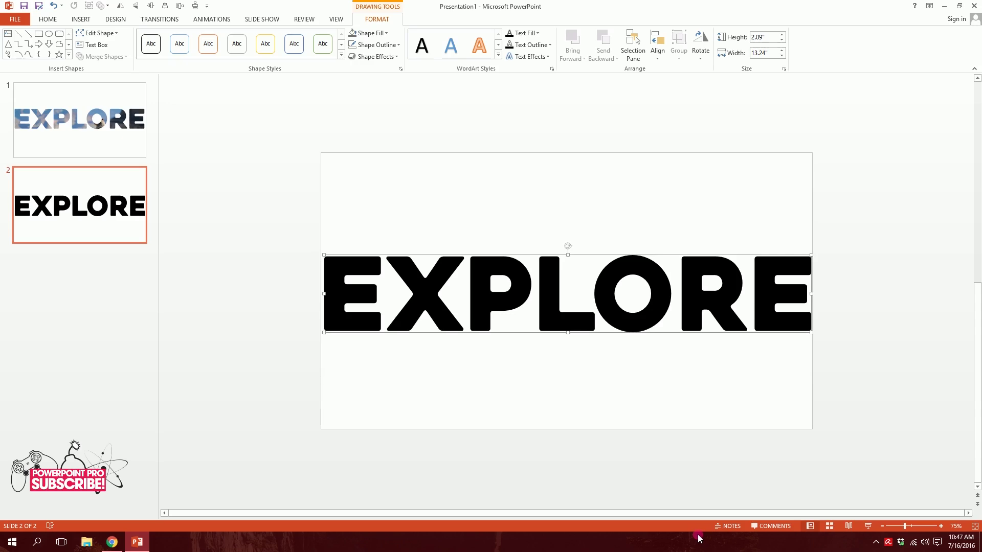
left_click_drag(648, 338, 681, 276)
left_click(176, 6)
- Center EXPLORE vertically and picture-fill it with landscape-animal-mountain-top
left_click(151, 6)
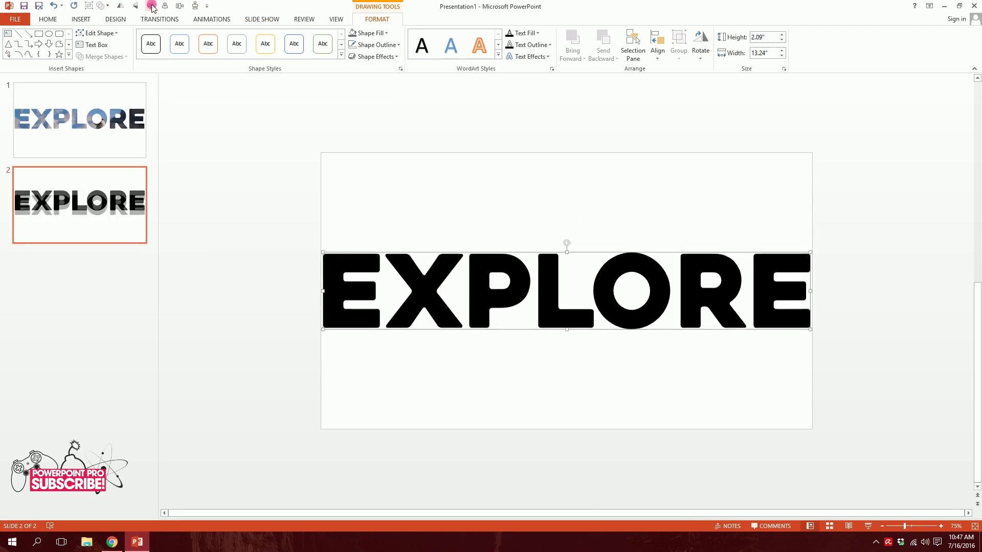
left_click(401, 71)
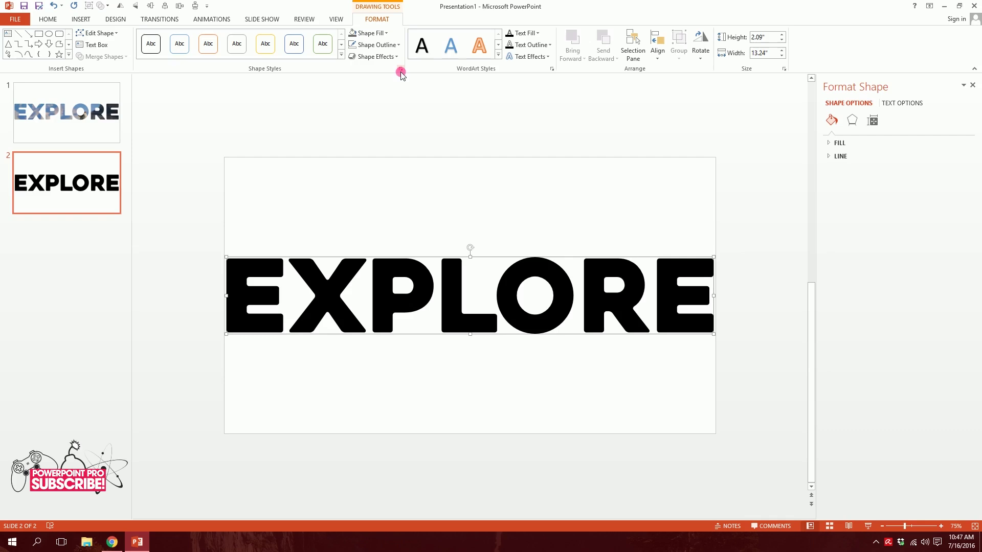
left_click(838, 144)
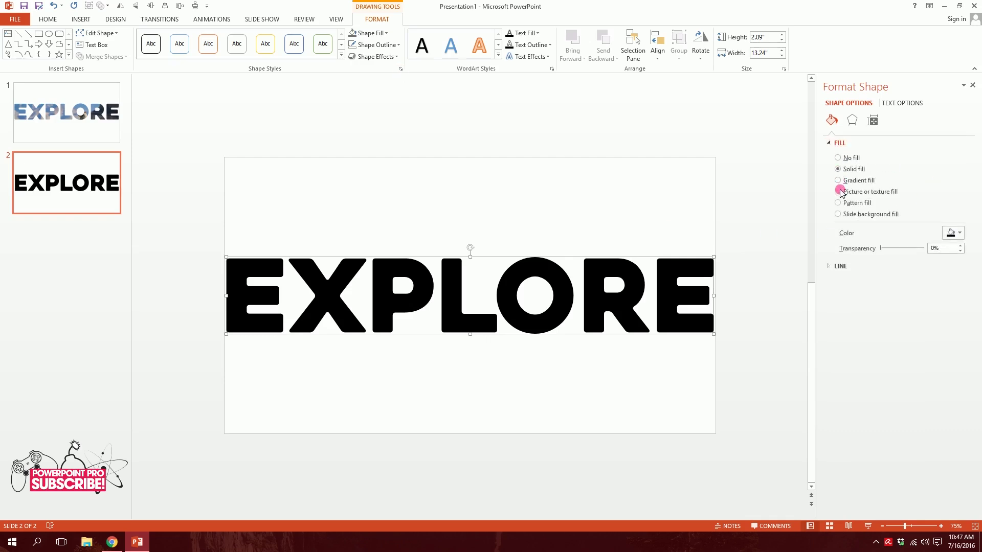
left_click(839, 191)
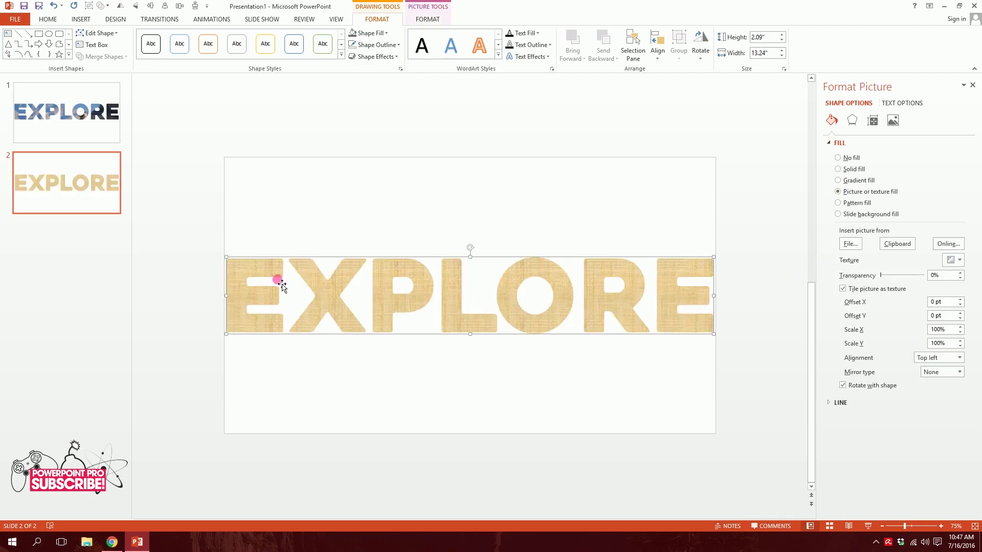
left_click(848, 244)
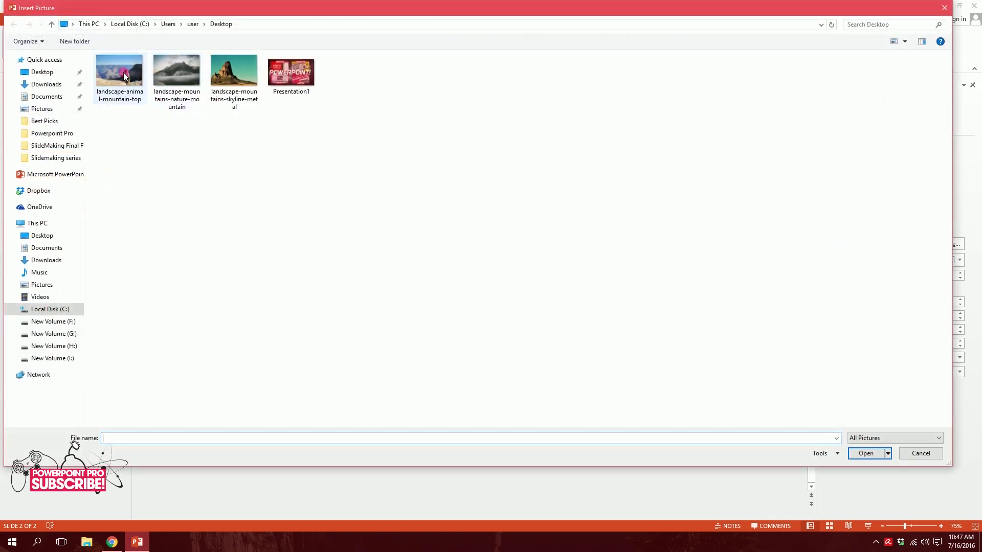
double_click(123, 72)
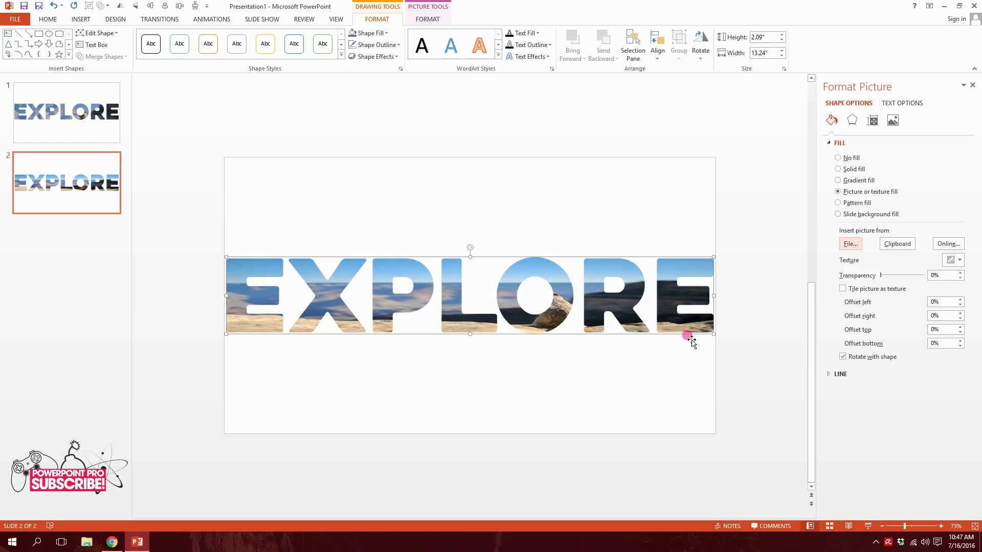
left_click(282, 226)
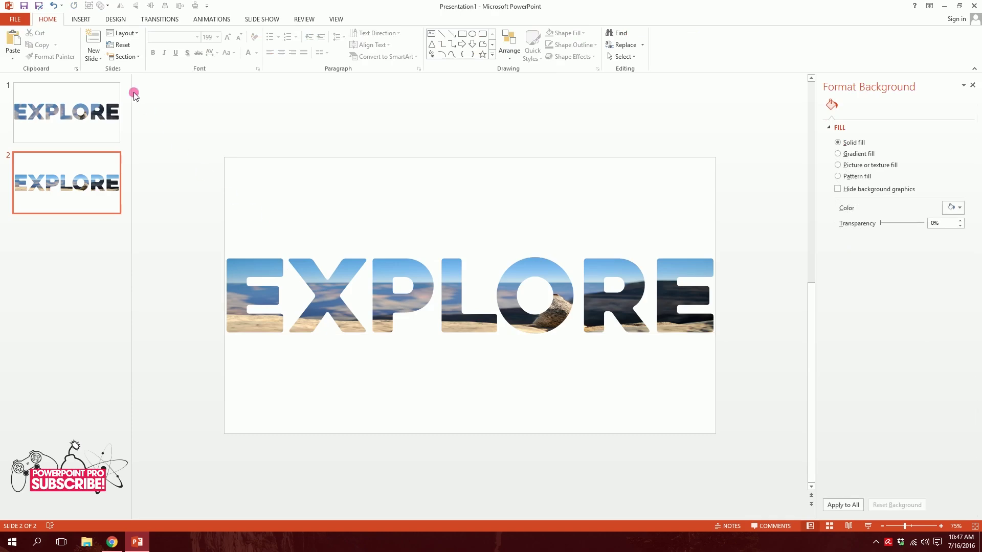
left_click(82, 23)
left_click(67, 43)
left_click(121, 76)
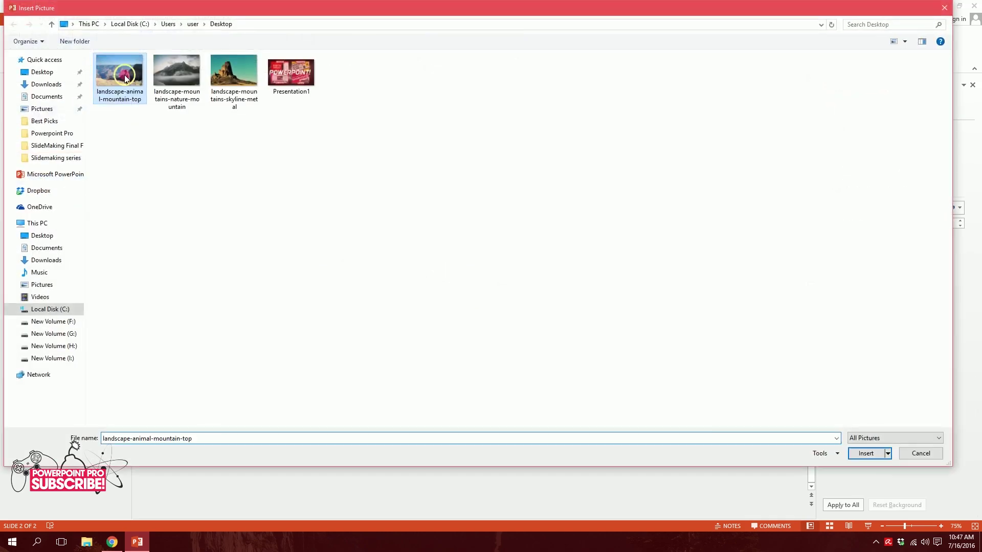
left_click(868, 454)
right_click(541, 280)
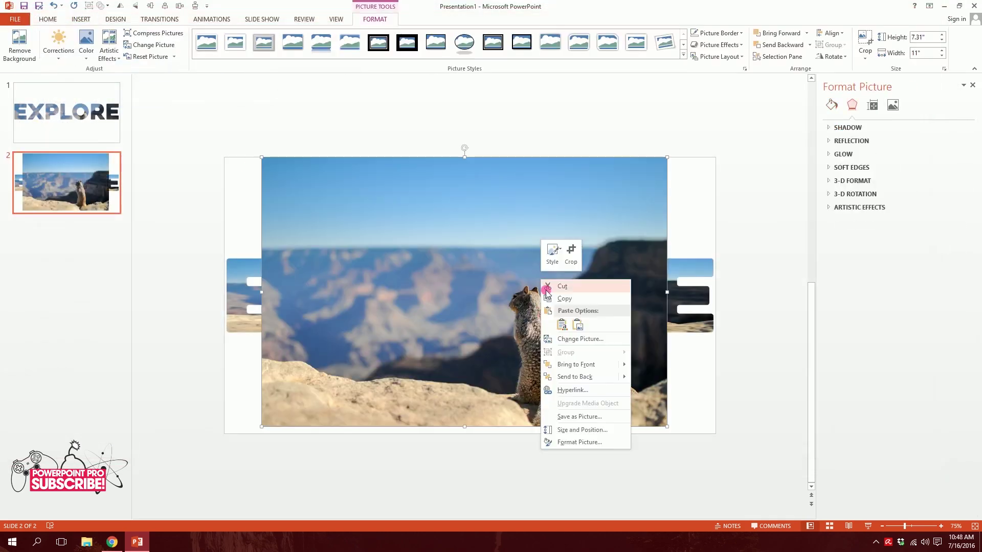
left_click(655, 376)
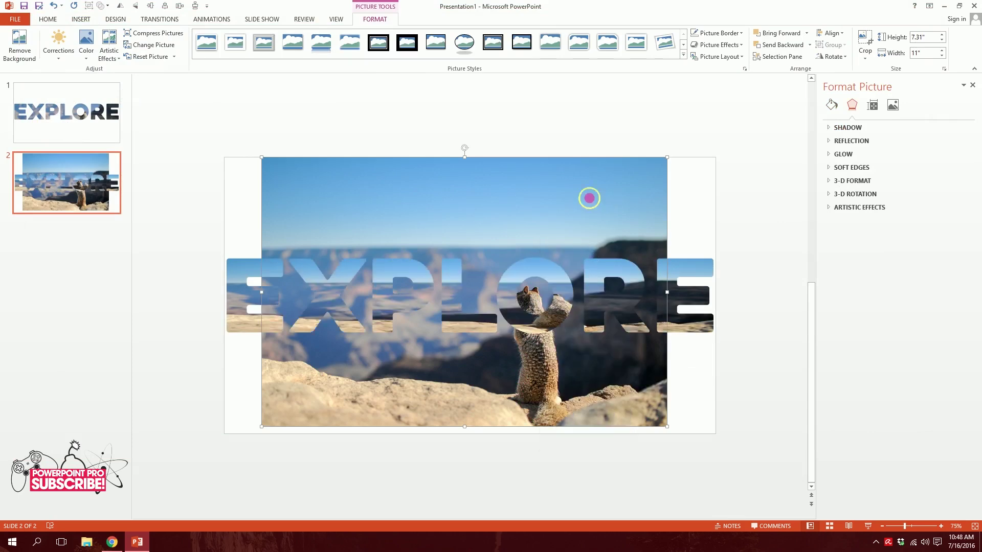
left_click_drag(588, 199, 642, 204)
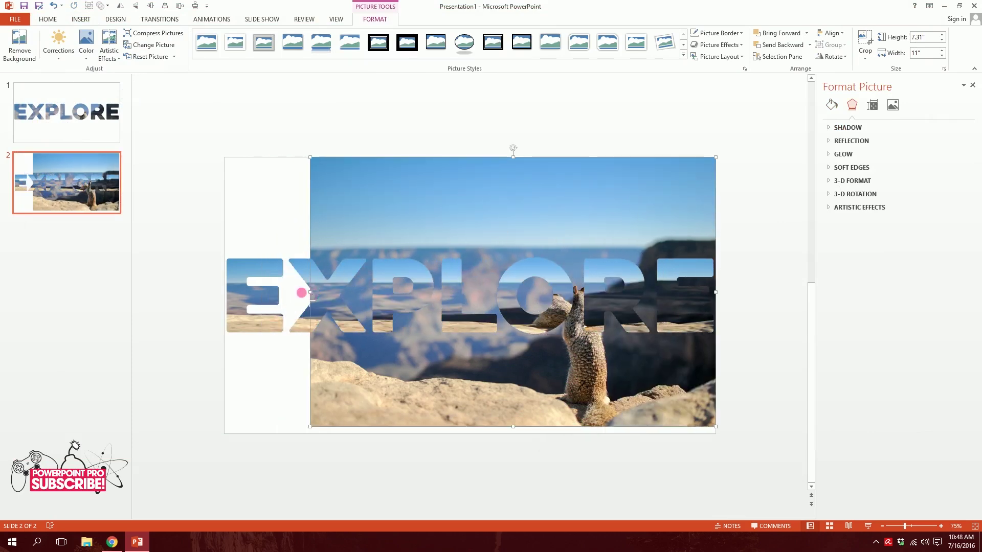
left_click_drag(302, 293, 225, 299)
left_click_drag(469, 156, 471, 257)
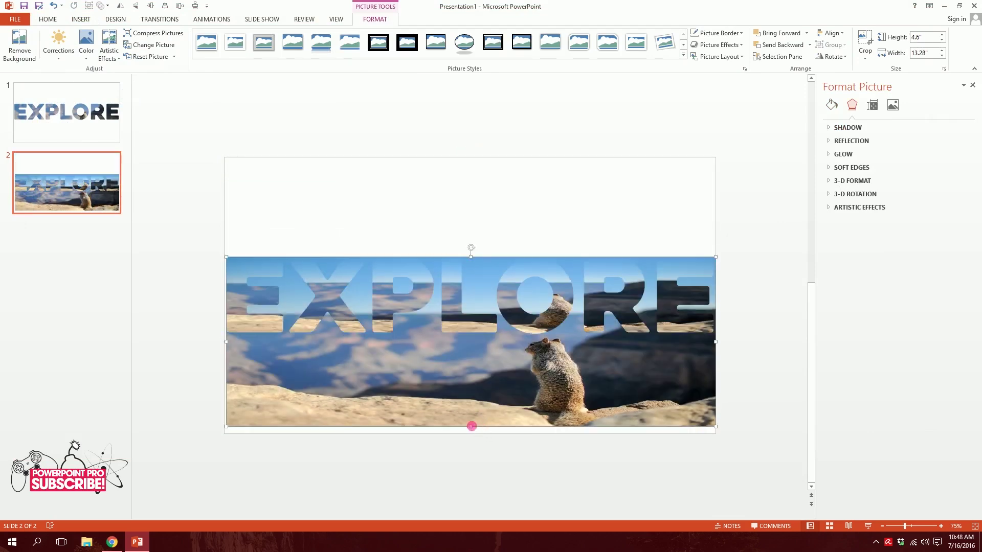
left_click_drag(471, 426, 487, 334)
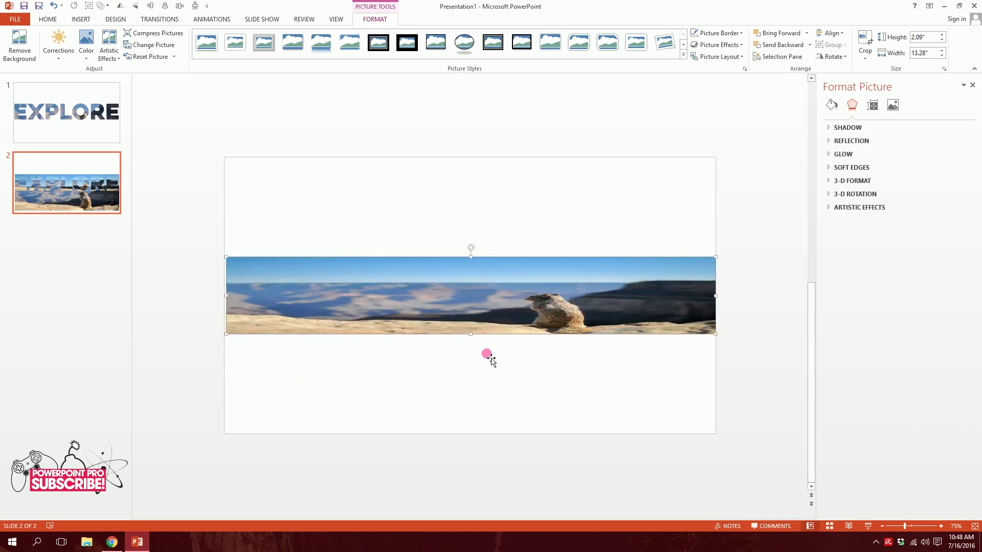
left_click(508, 360)
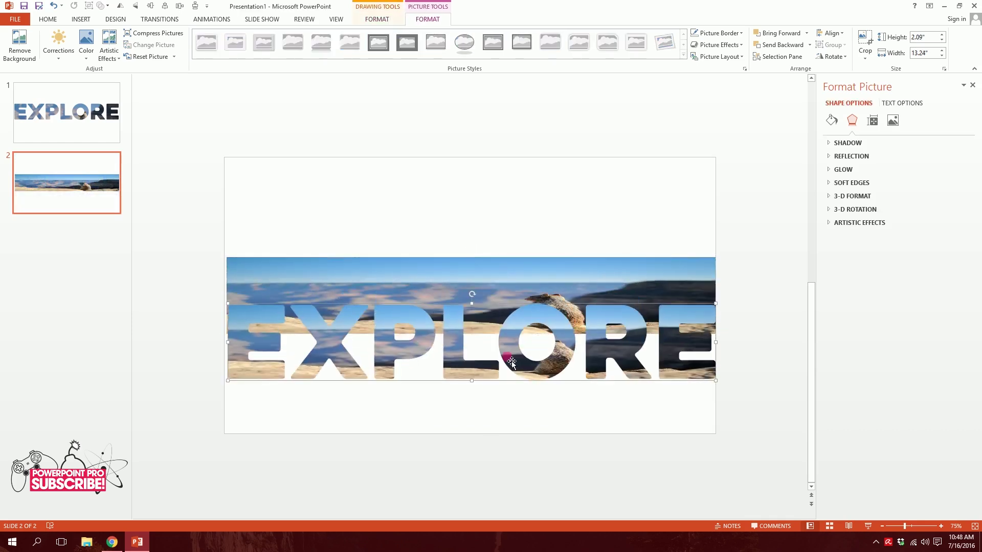
left_click(569, 286)
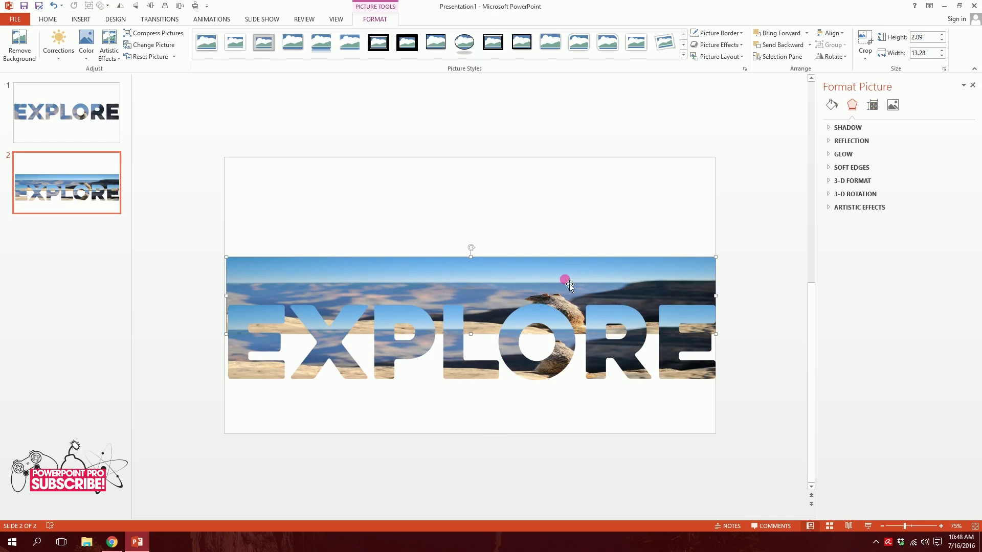
key("ctrl+x")
- Adjust EXPLORE's picture fill offsets to -82% top and -8% bottom
left_click(564, 306)
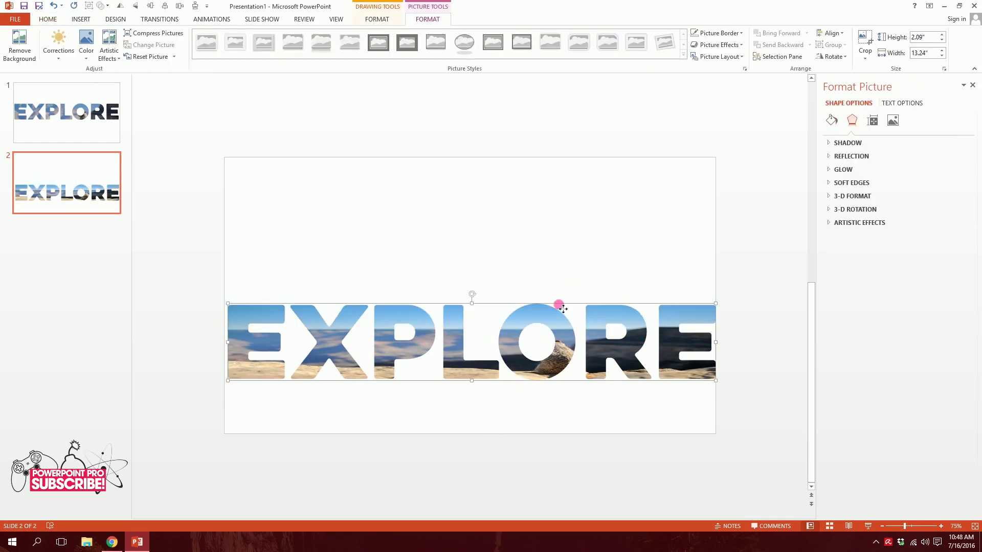
left_click(832, 121)
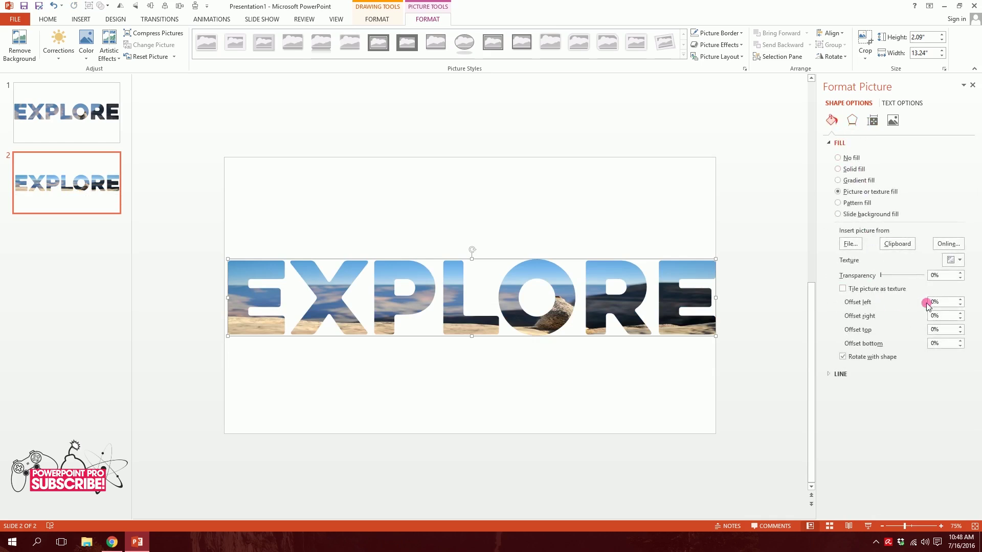
left_click(960, 305)
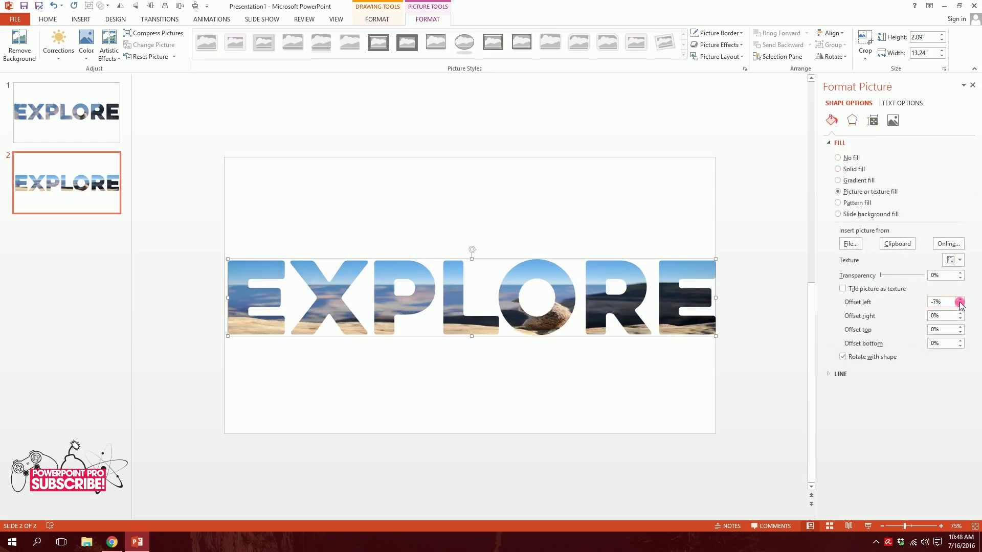
left_click(961, 300)
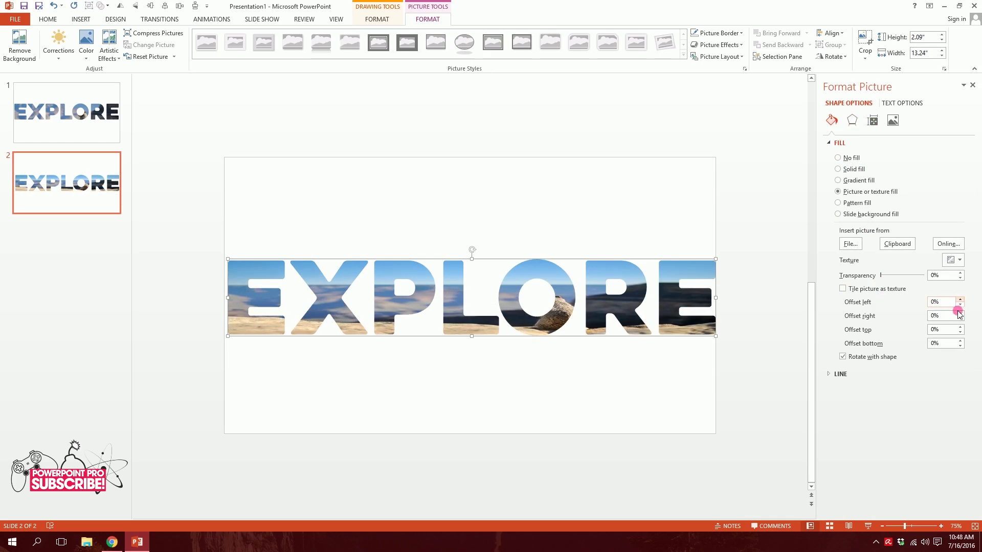
left_click(961, 332)
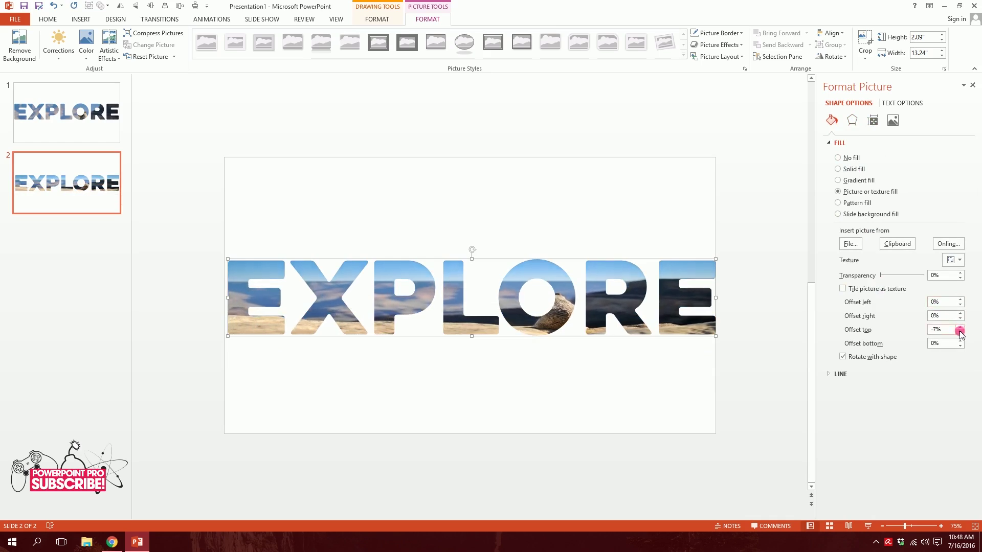
left_click_drag(961, 333, 961, 345)
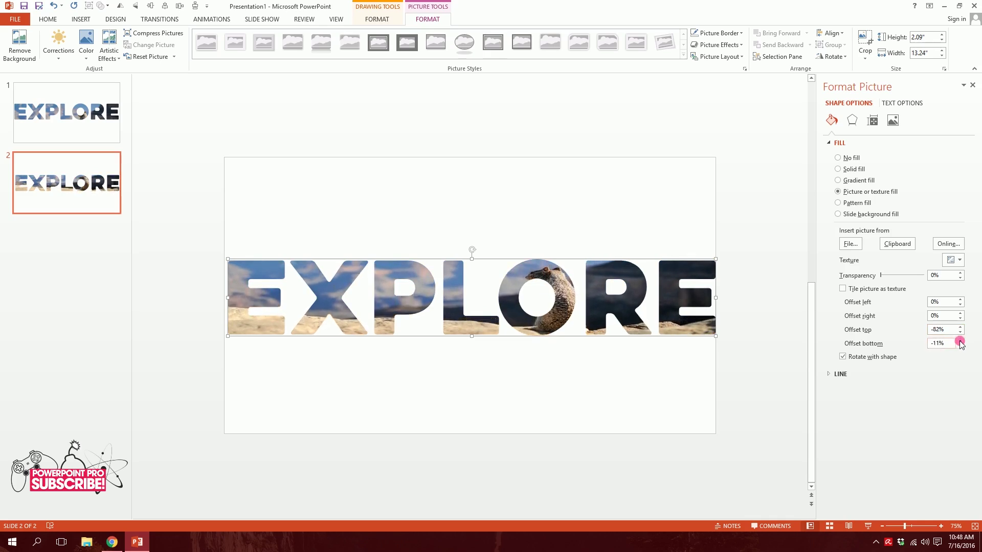
left_click(532, 391)
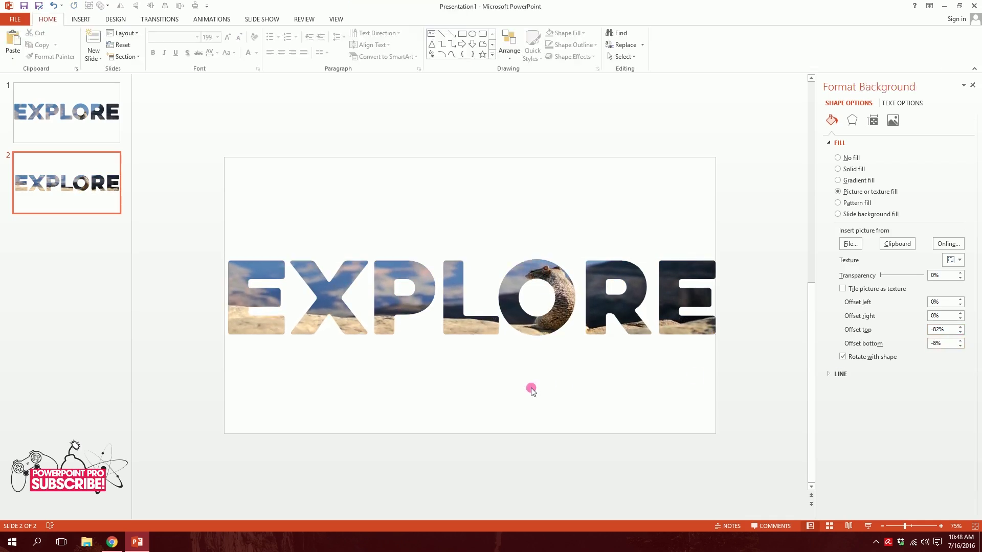